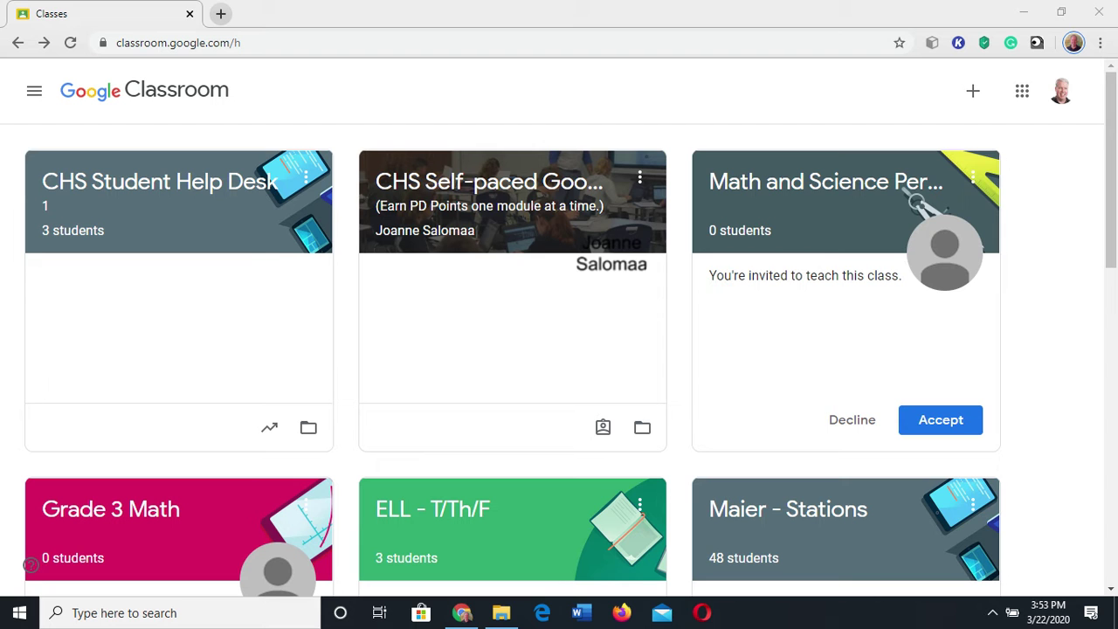
Step: Look at the Google apps list from a new browser tab, and close that tab to return to the classes page
click(221, 13)
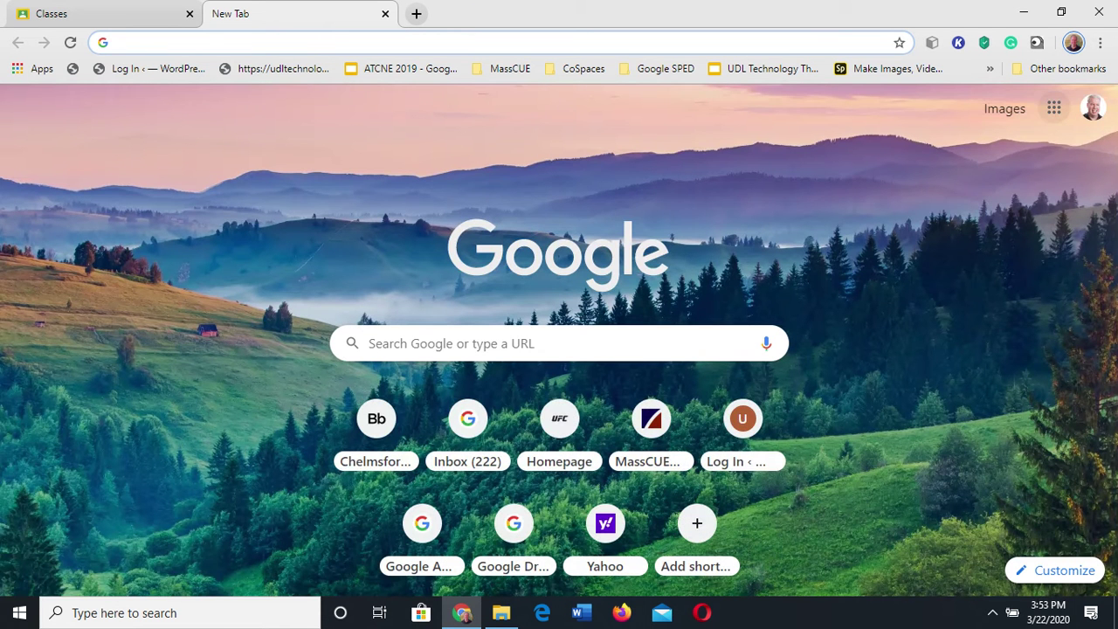
click(1054, 107)
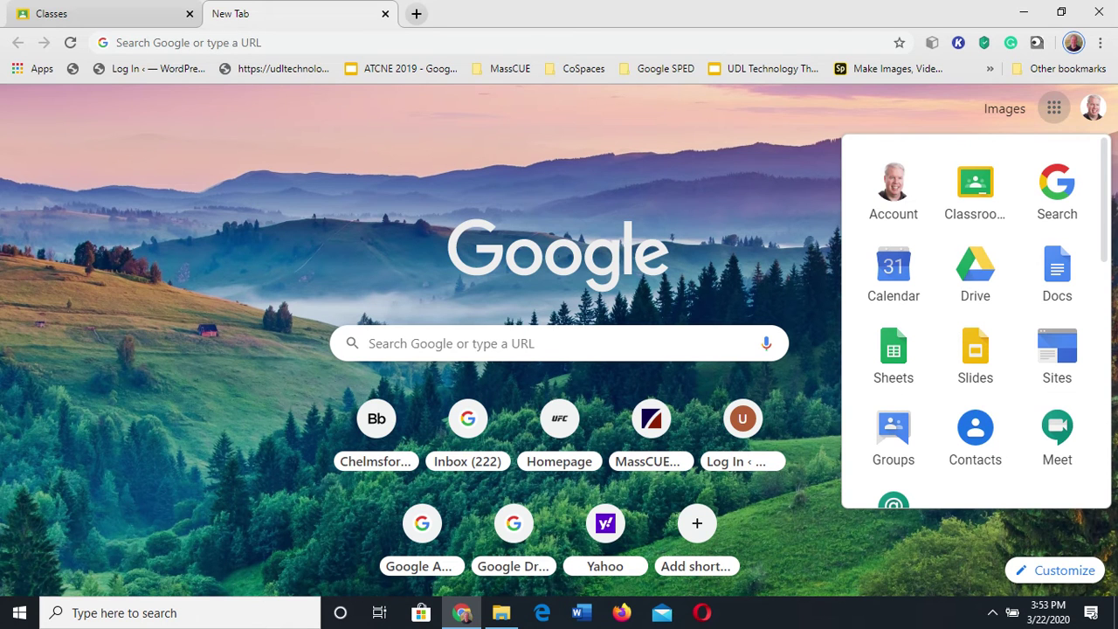
click(385, 14)
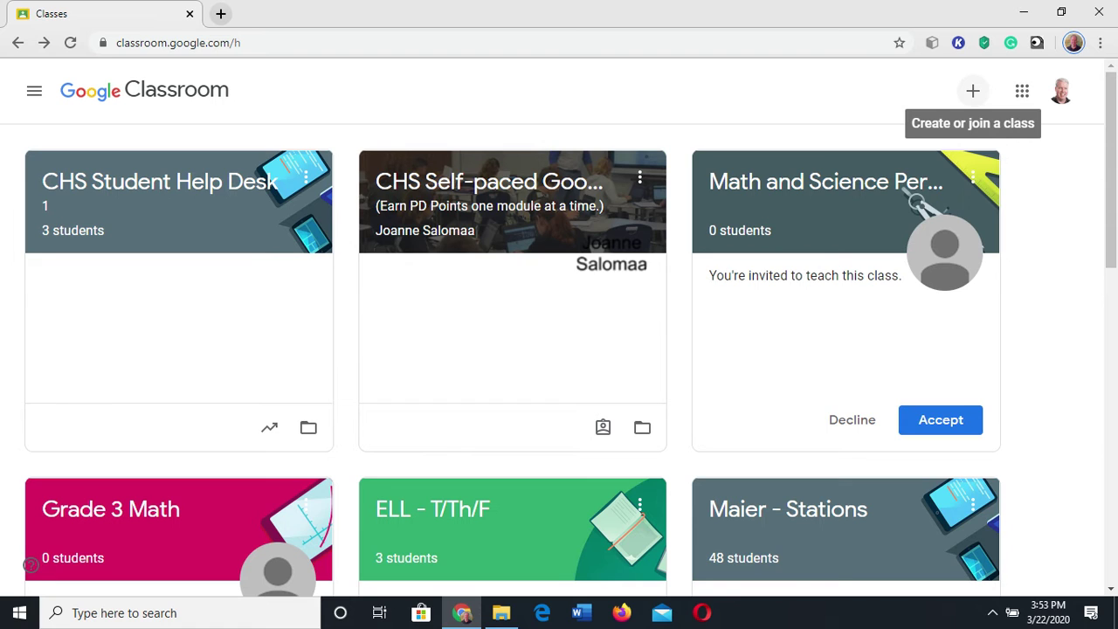
Step: Create a class named Test Class with section 1 and subject Computers, leaving the room empty
click(972, 91)
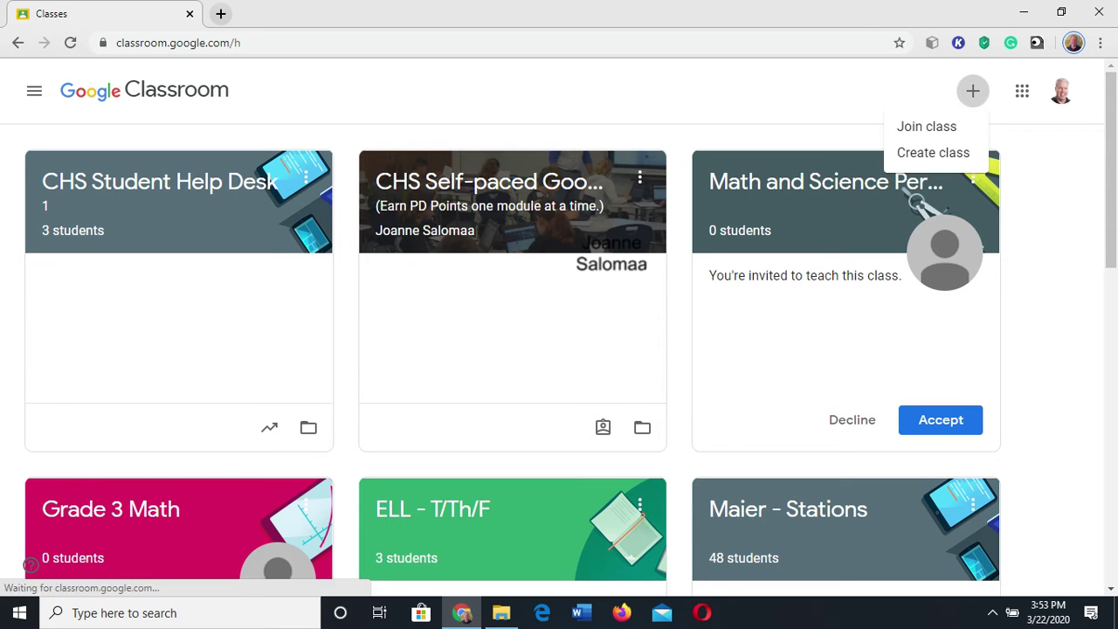
click(934, 152)
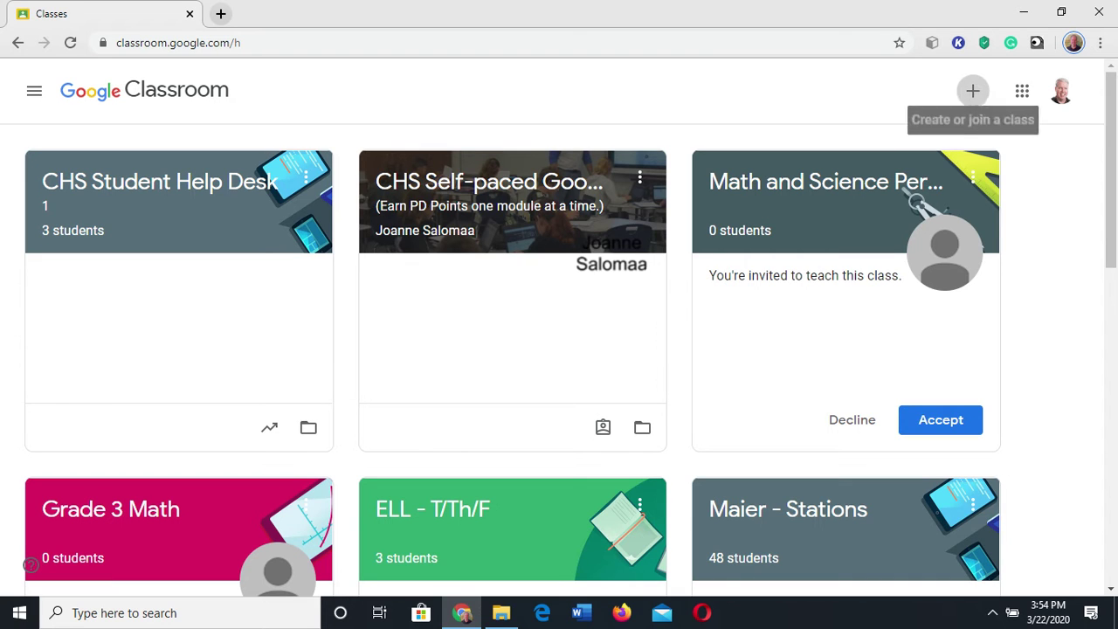
click(973, 91)
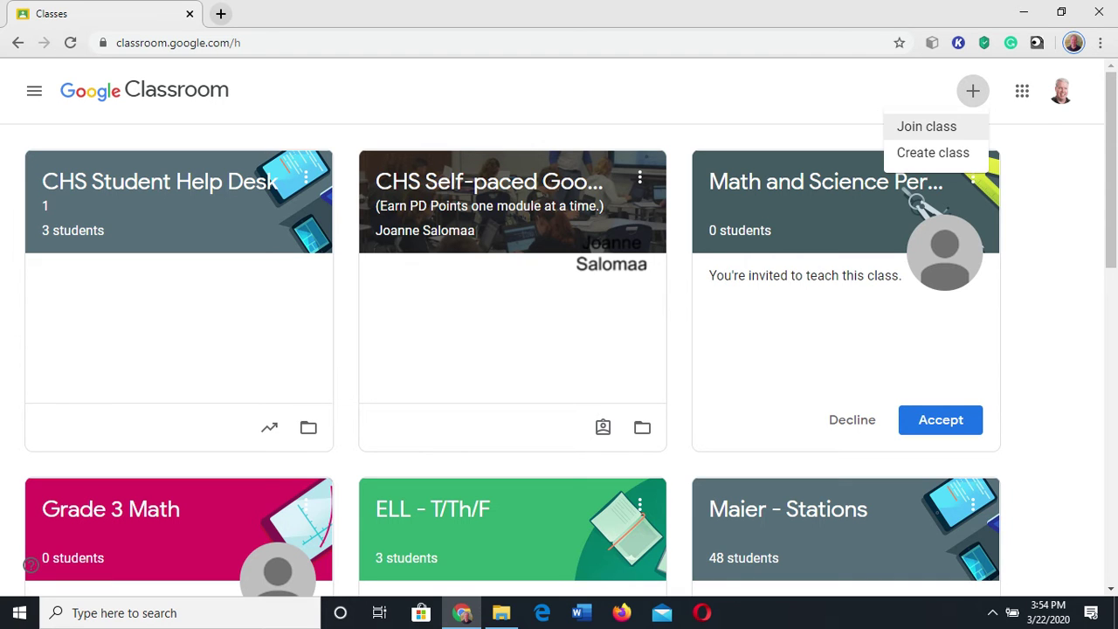
click(933, 152)
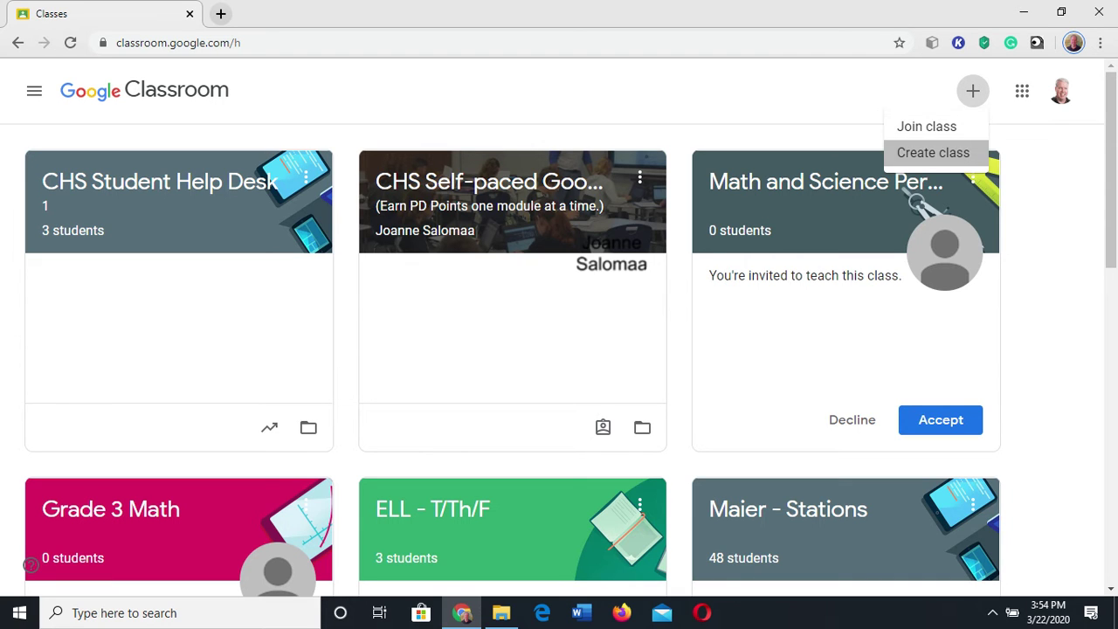
text(T)
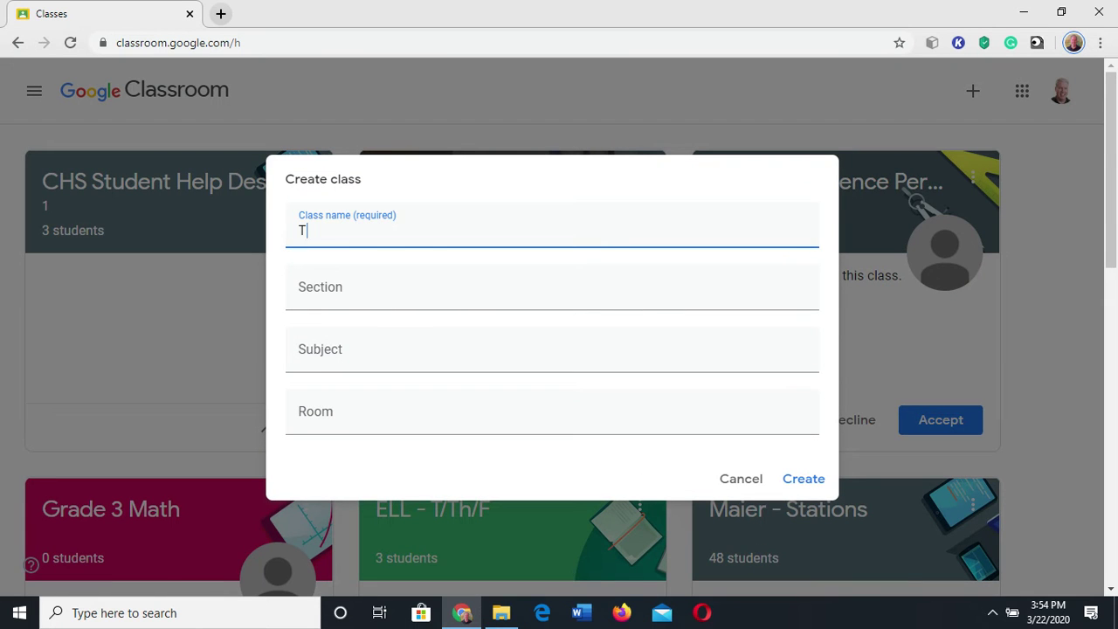
text(est Class)
click(366, 288)
text(1)
key(Tab)
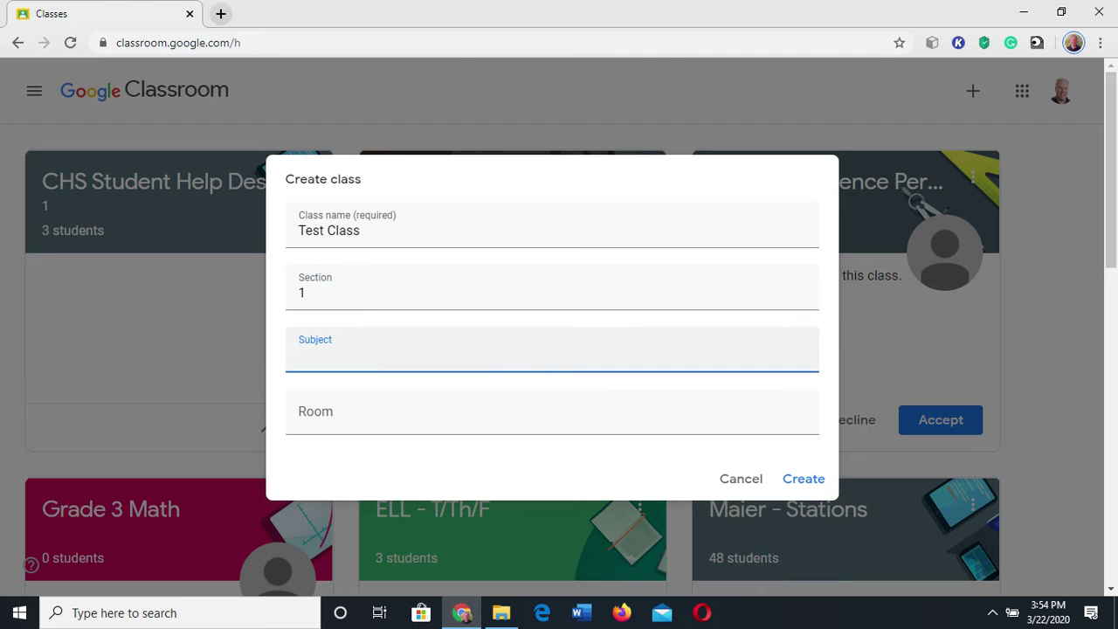
text(Computers)
key(Tab)
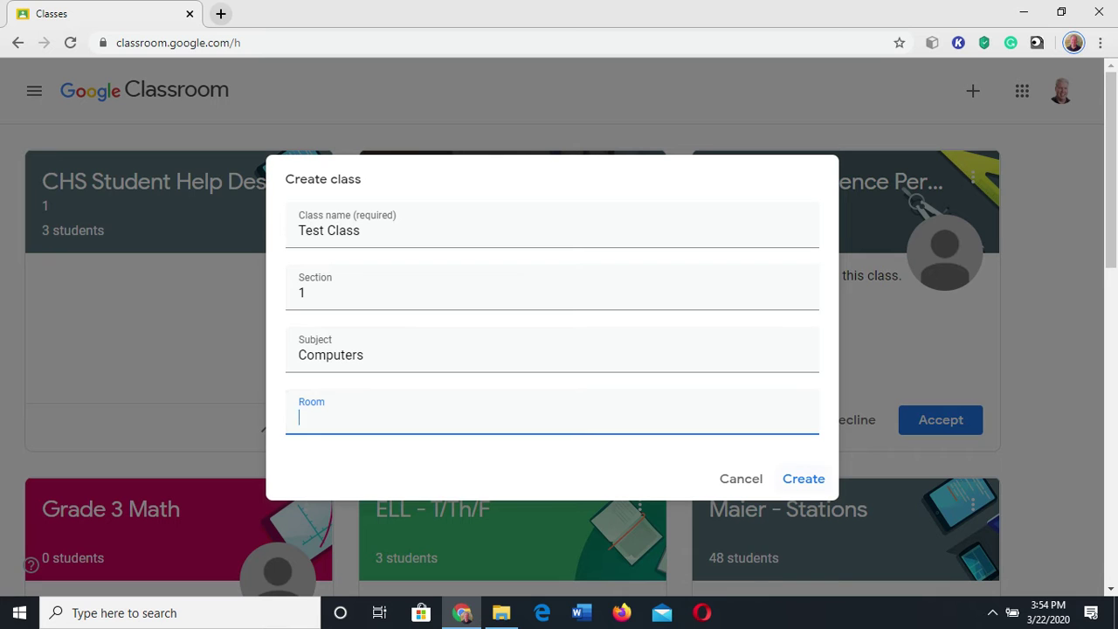
key(Return)
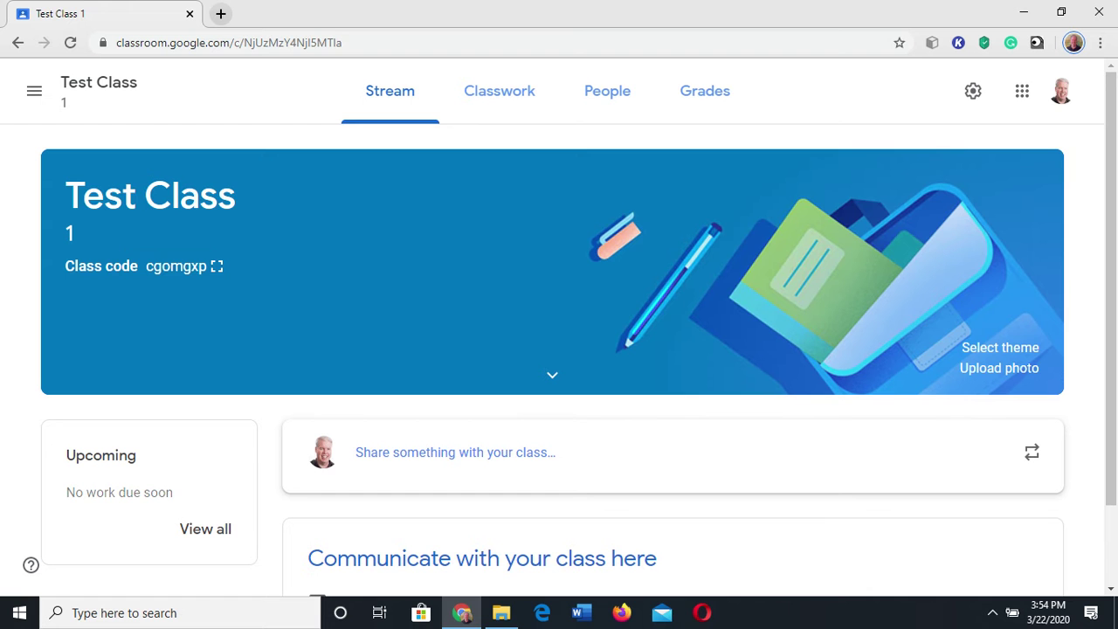
Step: View the class code enlarged, and set the class theme to the General gallery image showing a tablet, laptop and phone
click(217, 266)
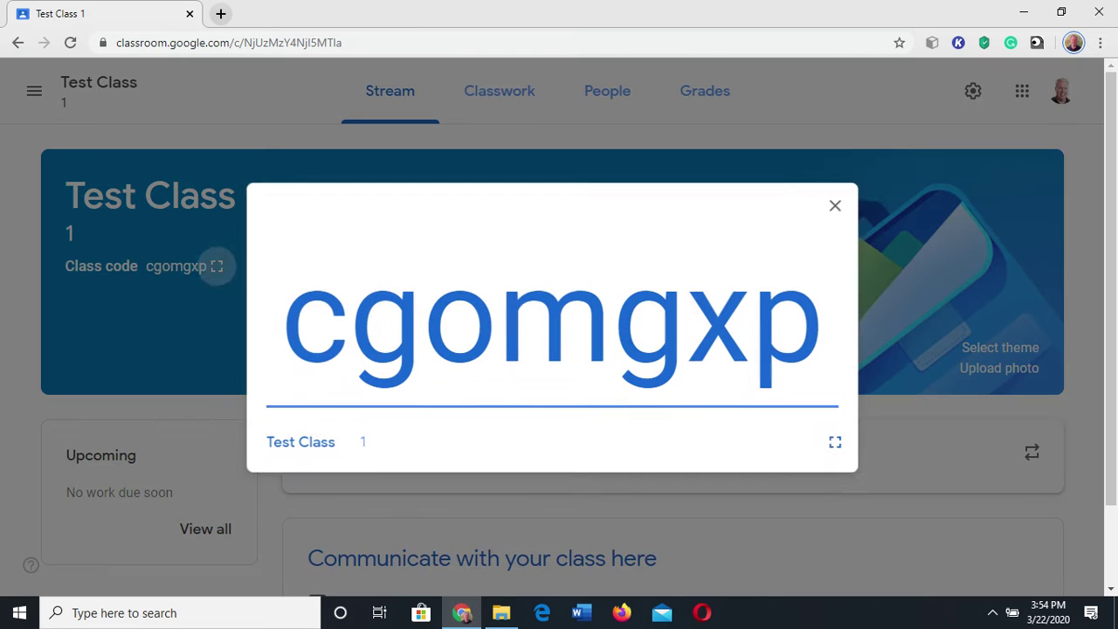
click(834, 205)
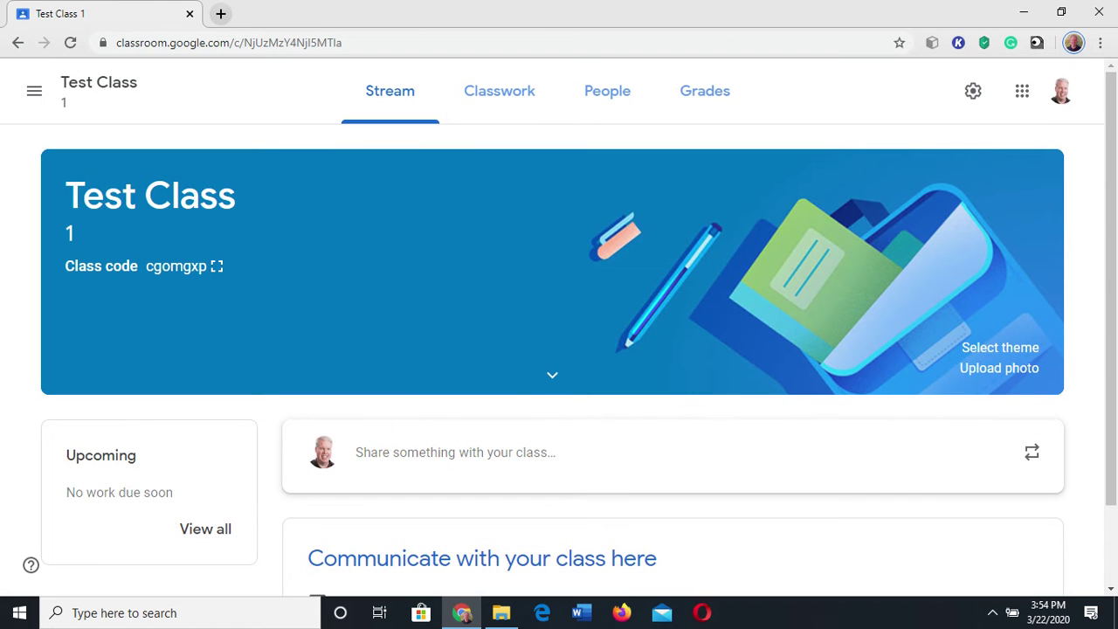
click(999, 347)
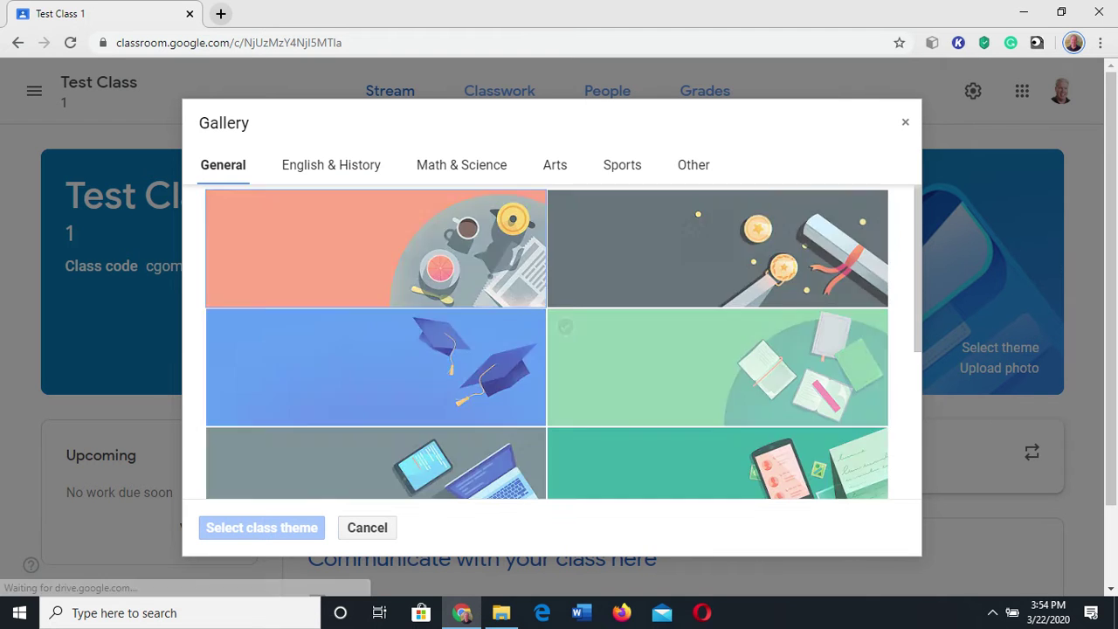
scroll(760, 332, down, 2)
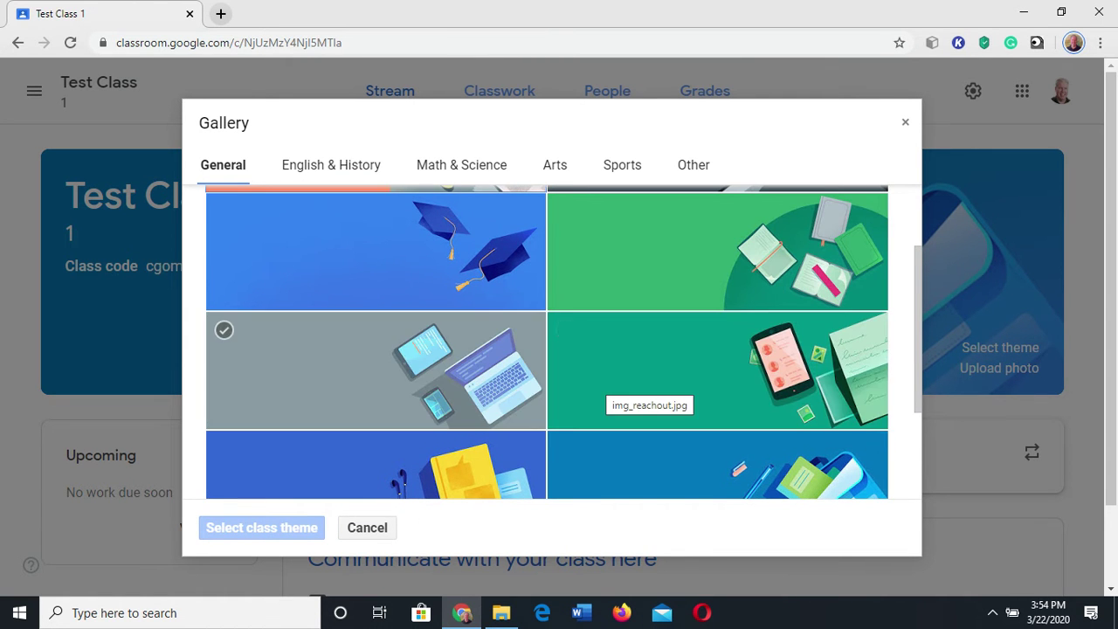
click(349, 371)
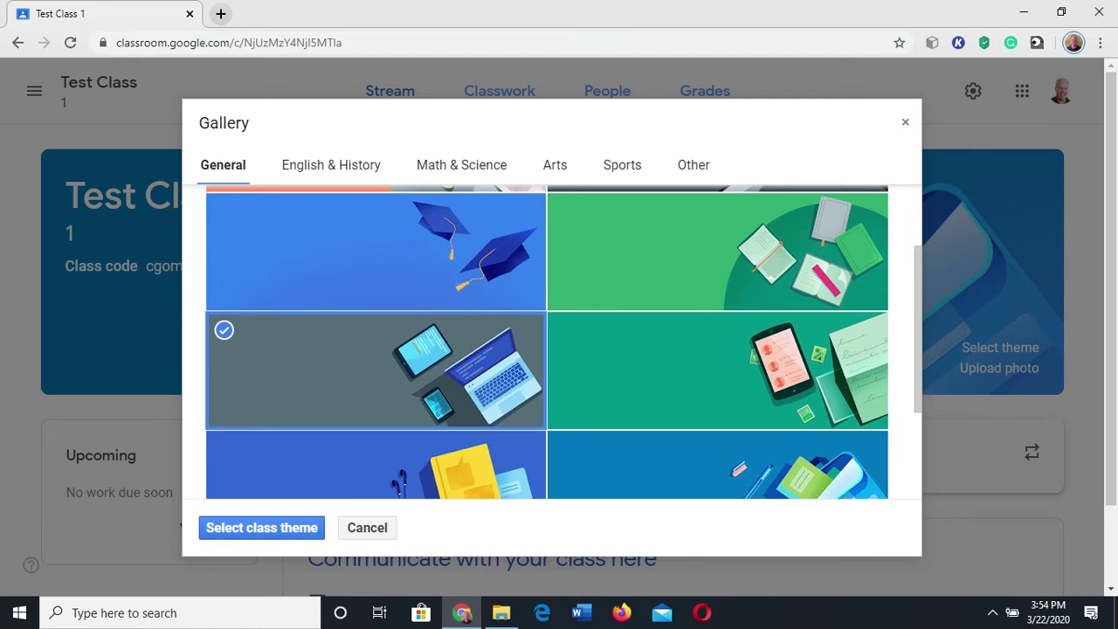
click(262, 528)
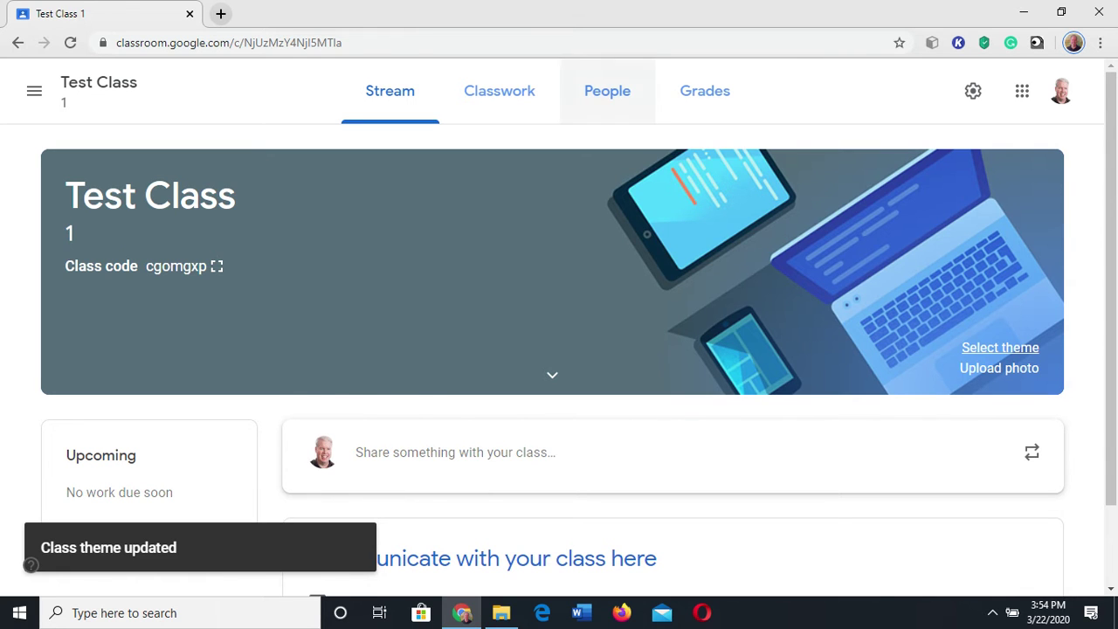
Step: Look at the student invitation form on the class's People page and cancel it without inviting anyone
click(607, 90)
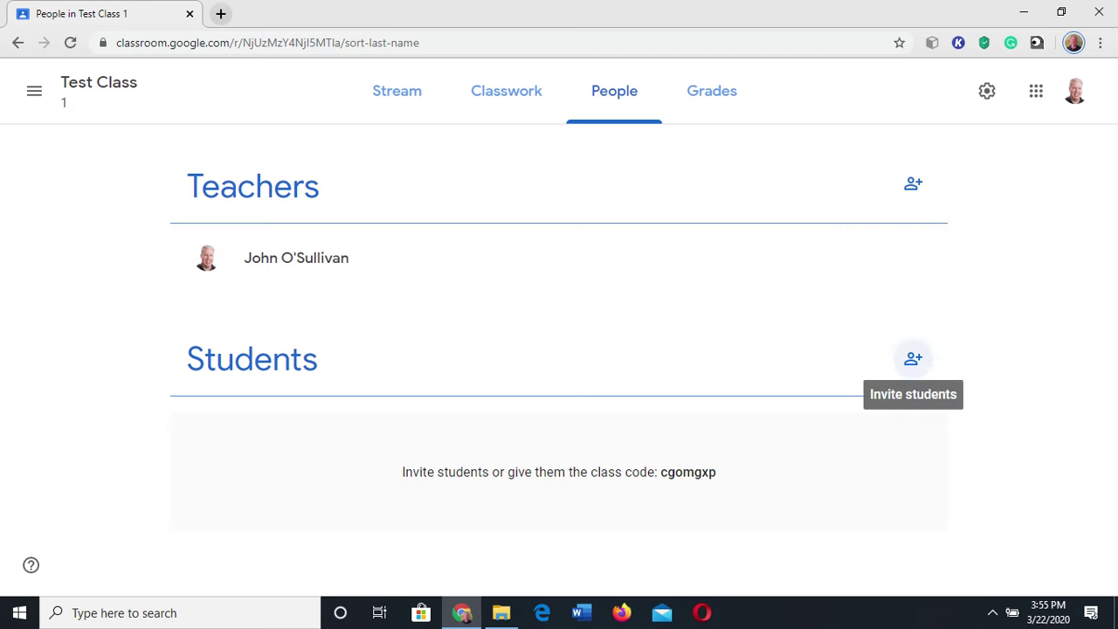
click(913, 358)
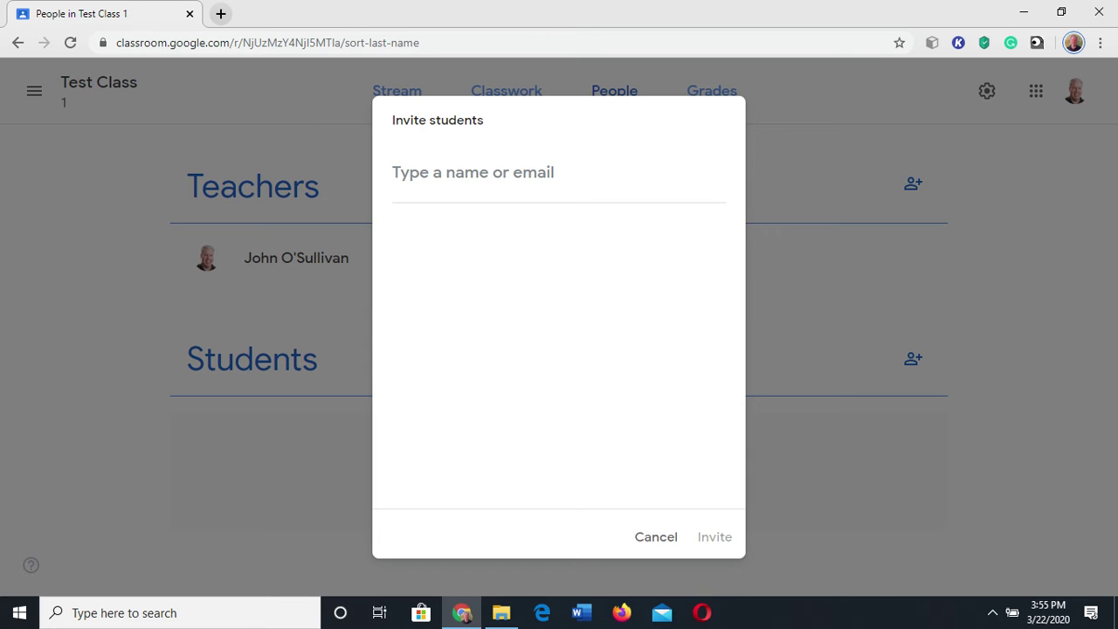
click(656, 536)
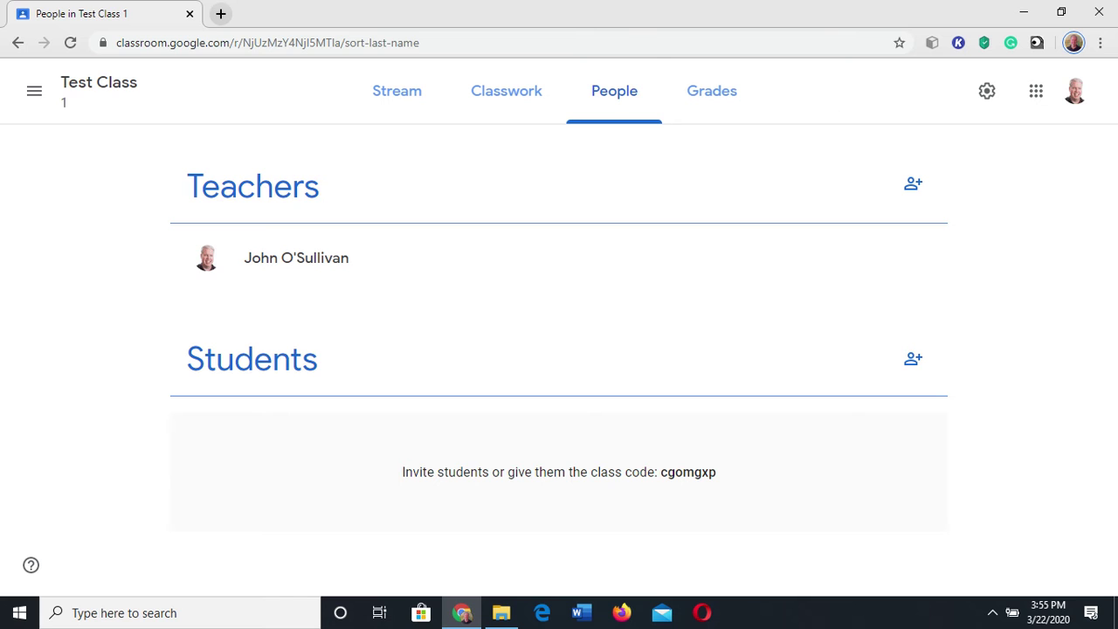
Step: View the class's Grades and Classwork pages, and open the announcement form on the Stream page
click(711, 91)
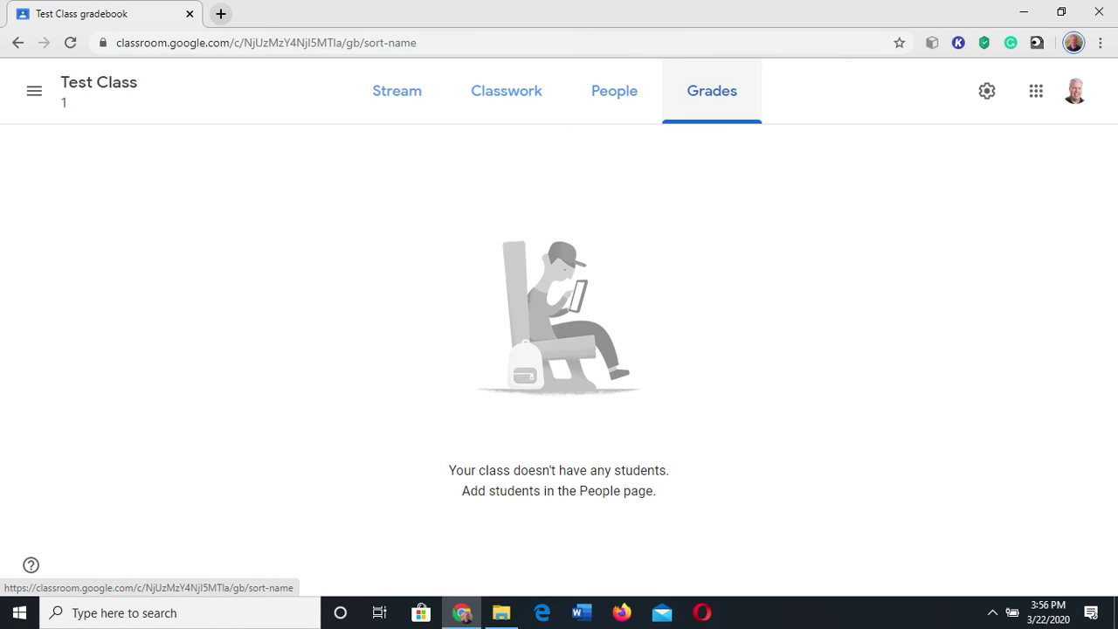
click(506, 91)
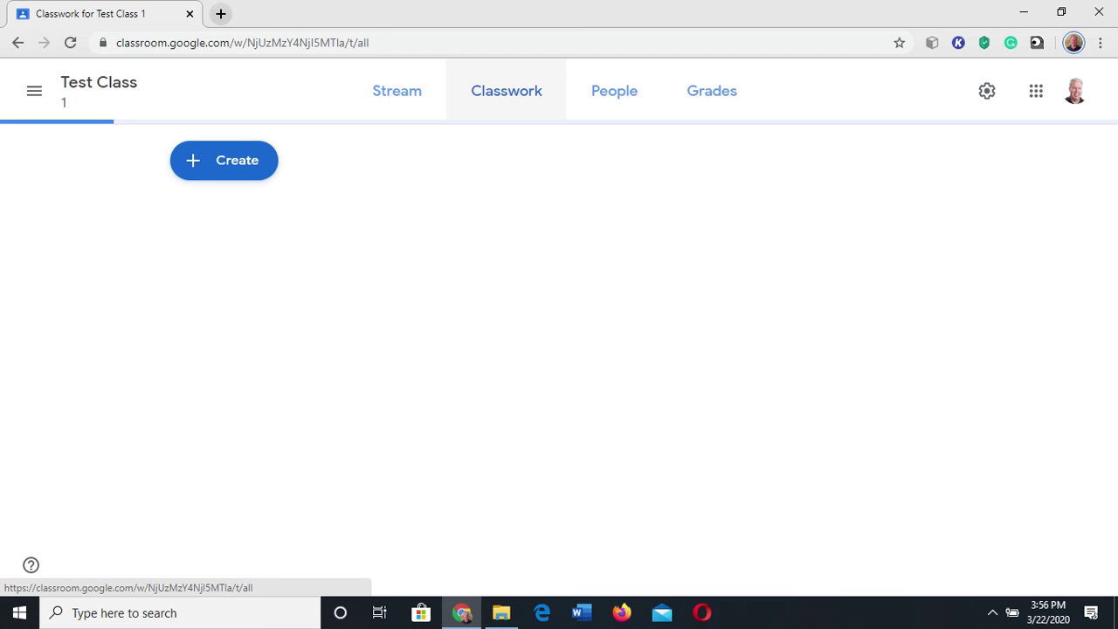
click(396, 91)
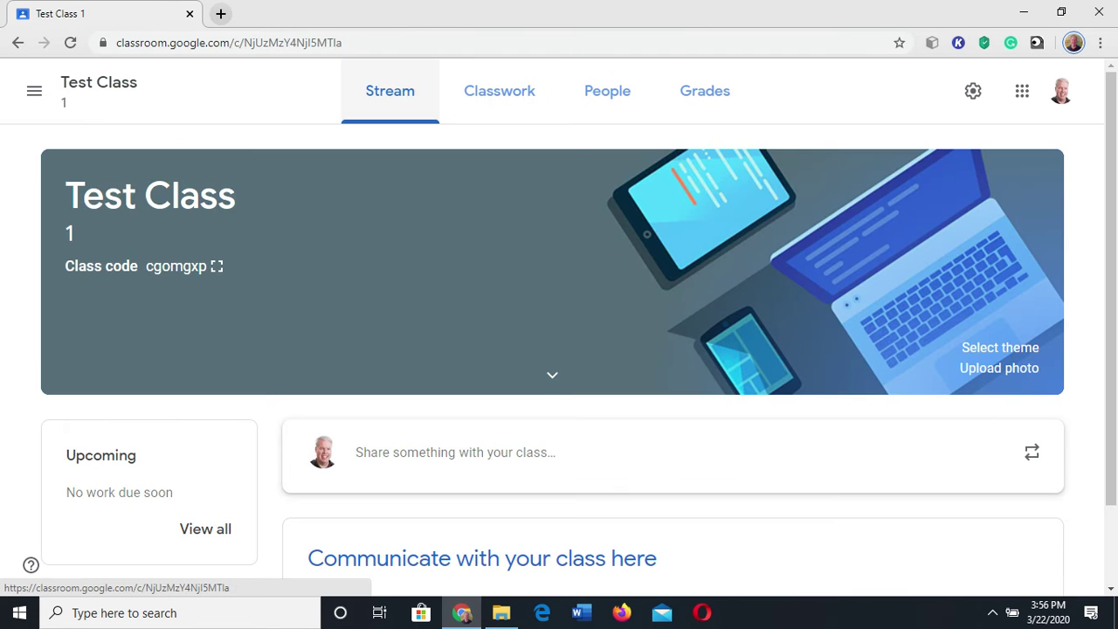
scroll(559, 349, down, 1)
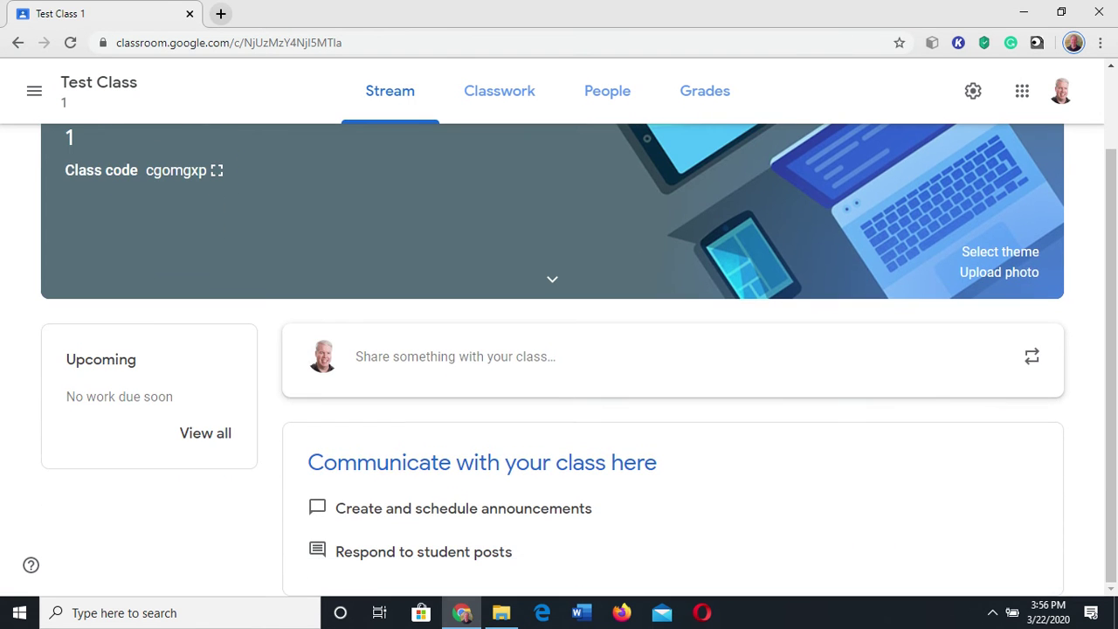
click(455, 356)
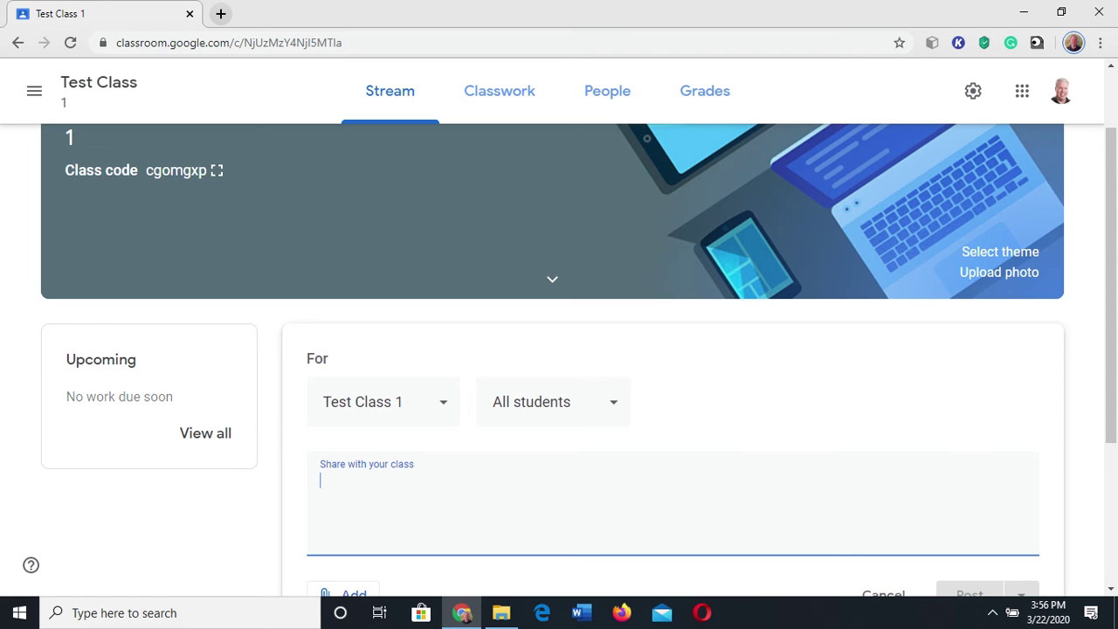
scroll(558, 349, up, 1)
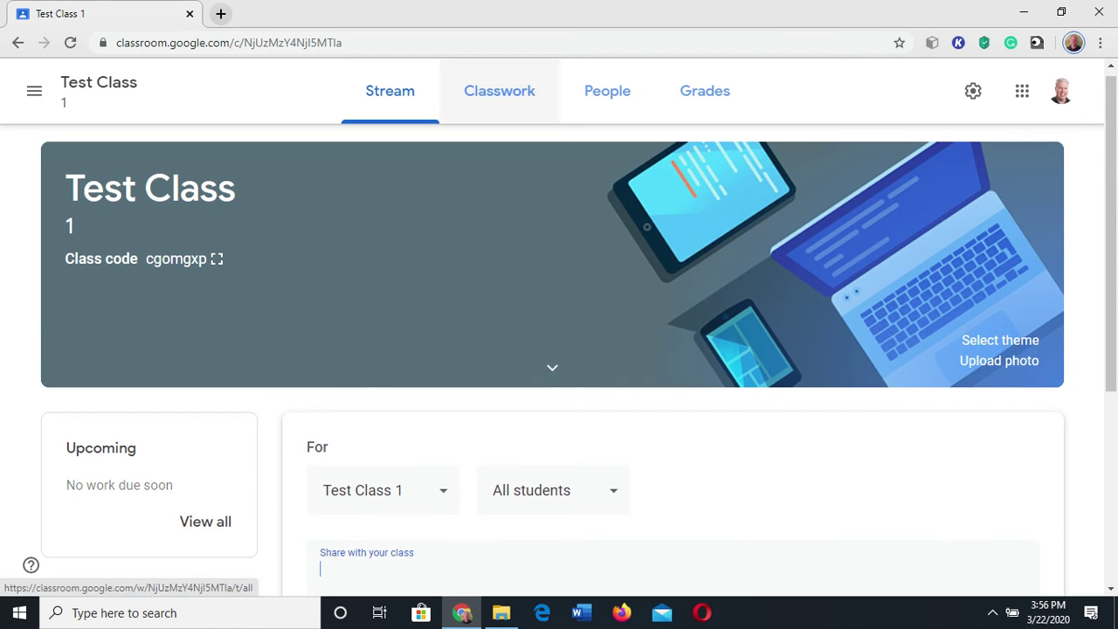
Step: Display the class code enlarged, highlight its text and close the display
click(216, 258)
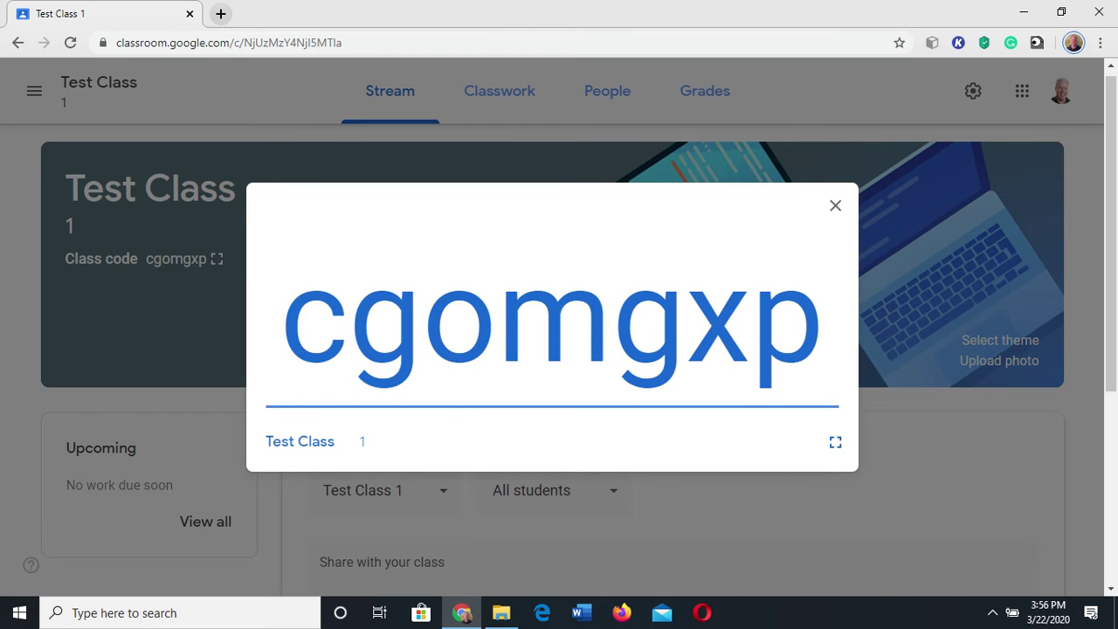
drag(281, 314, 823, 314)
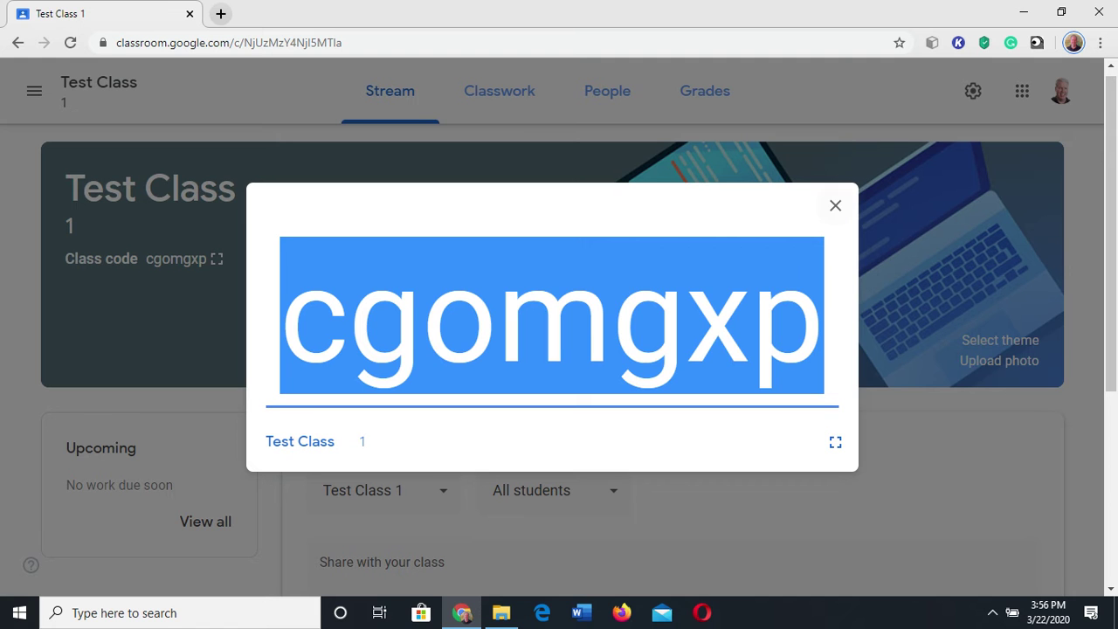
click(834, 205)
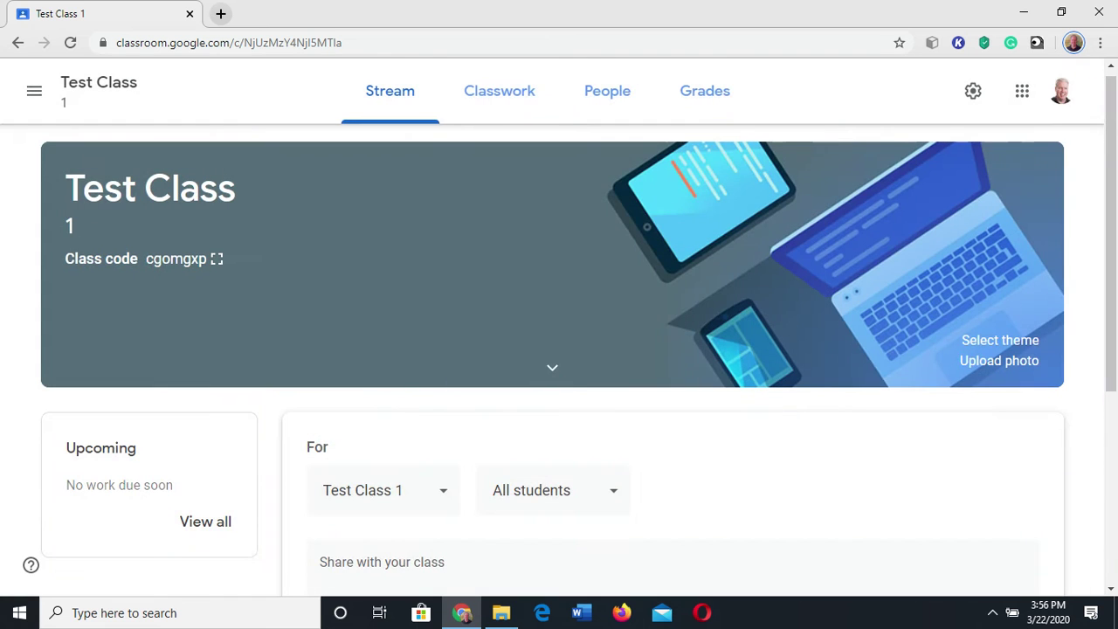
Step: Add a topic named Chapter 1 to the classwork of Test Class
click(499, 91)
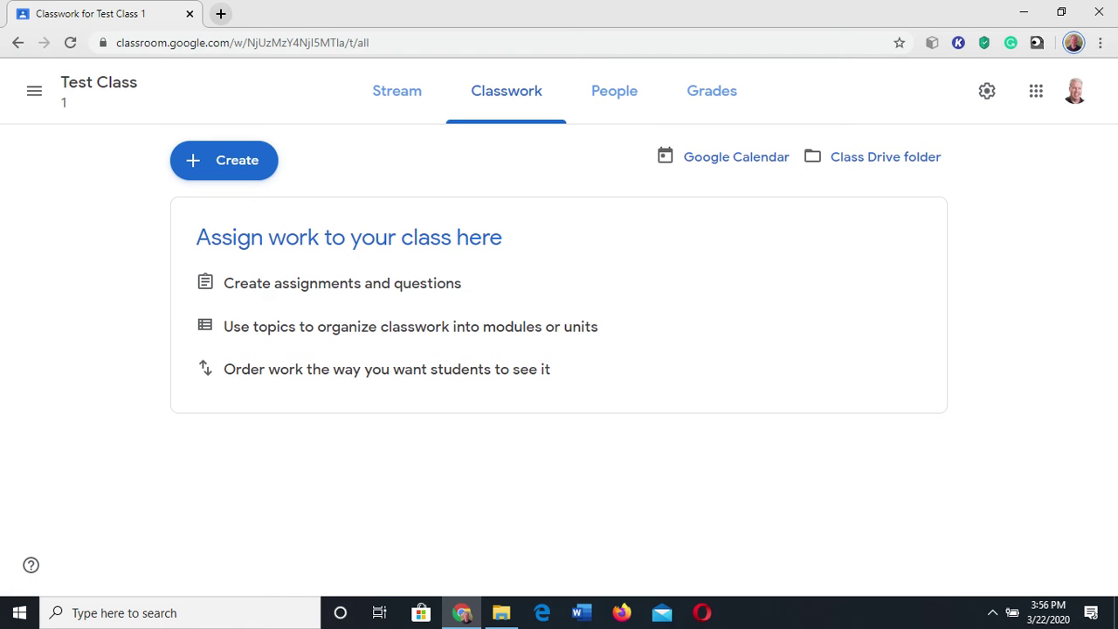
click(224, 160)
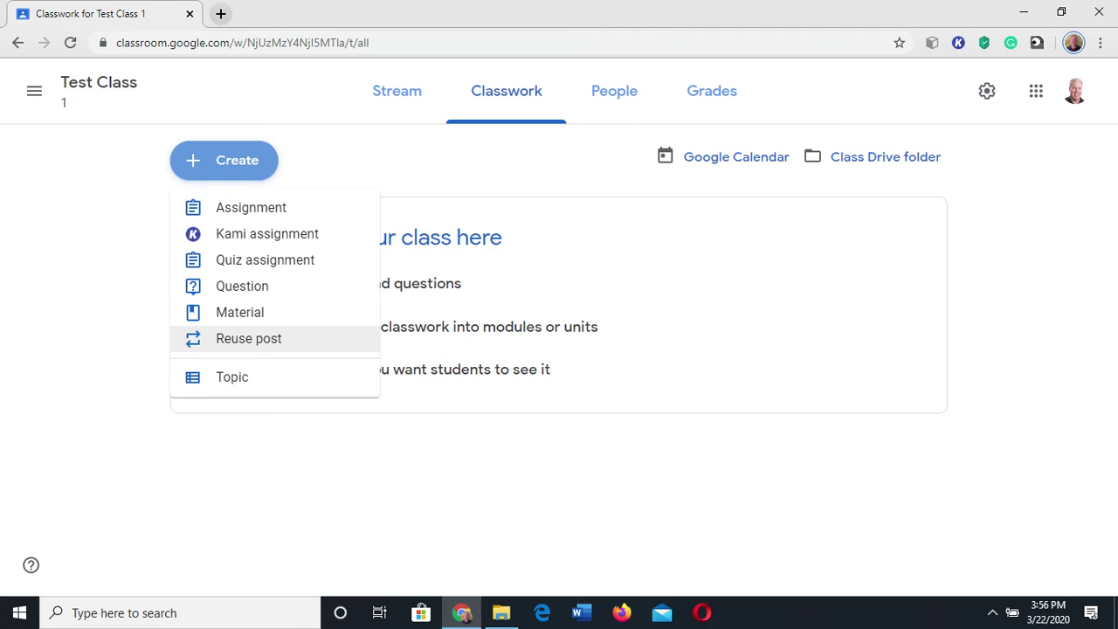
key(Up)
key(Up)
key(Up)
key(Up)
key(Up)
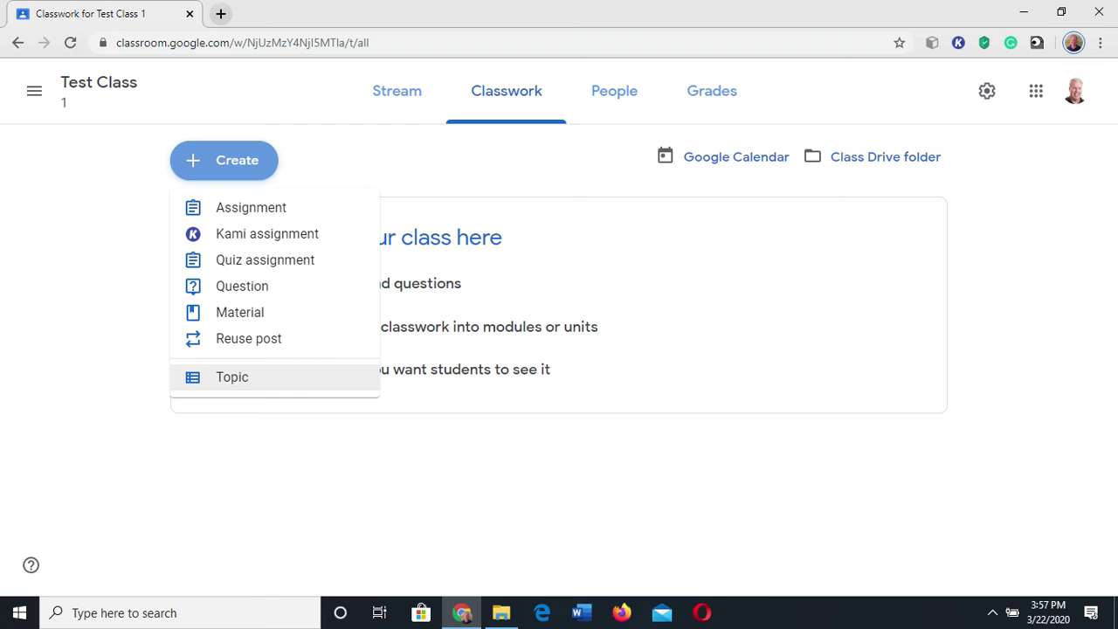
click(252, 377)
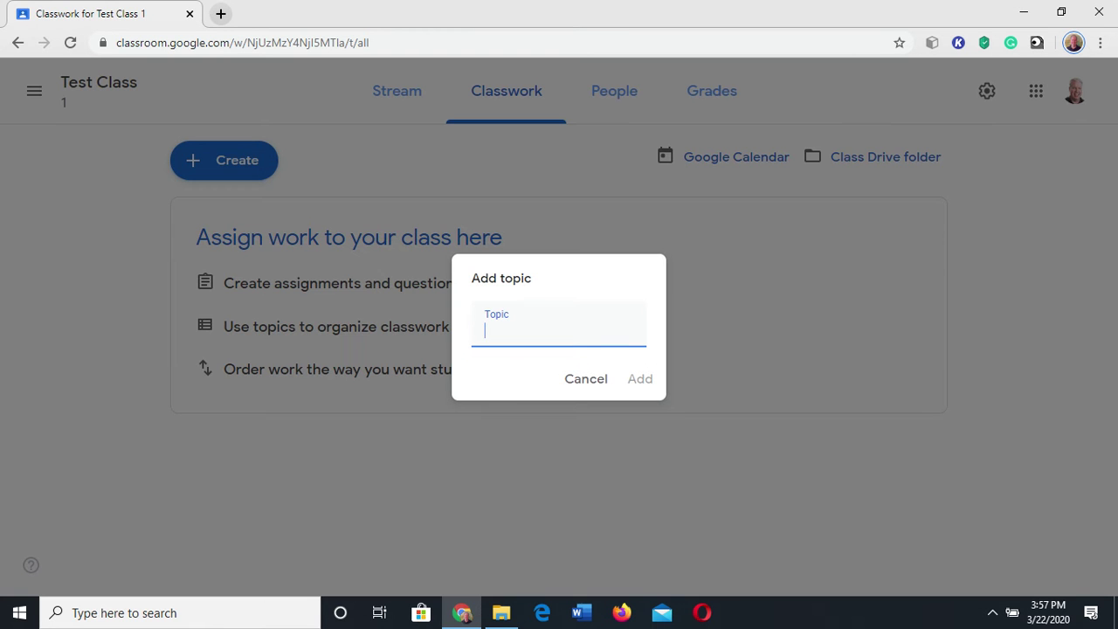
text(Chapter 1)
key(Return)
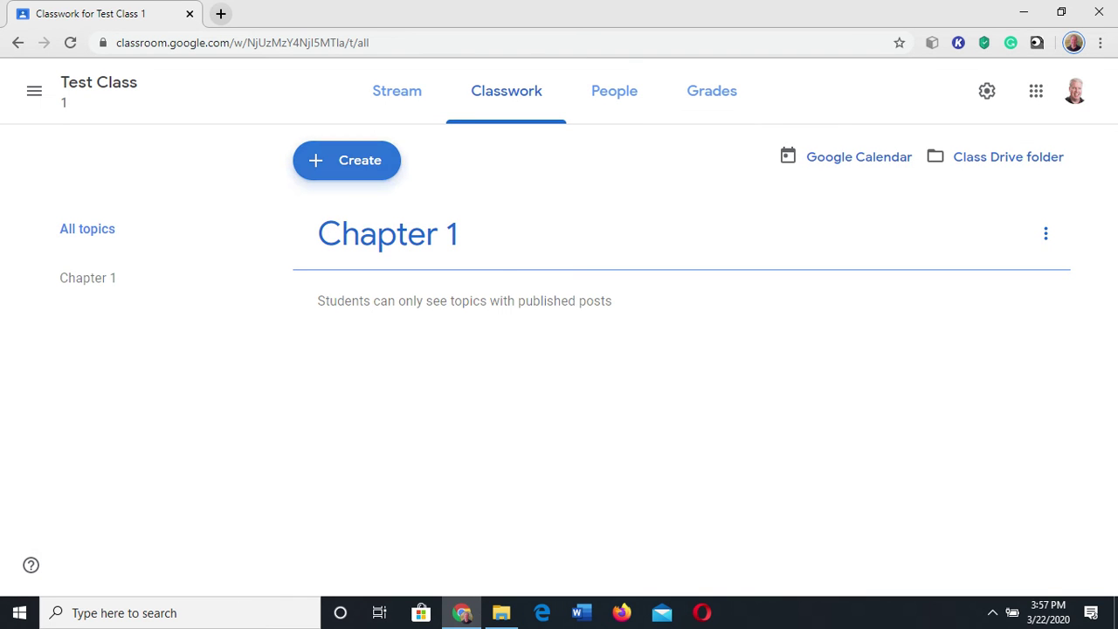
Step: Create an assignment titled Test with the instructions "This is test of Google Classroom"
click(346, 161)
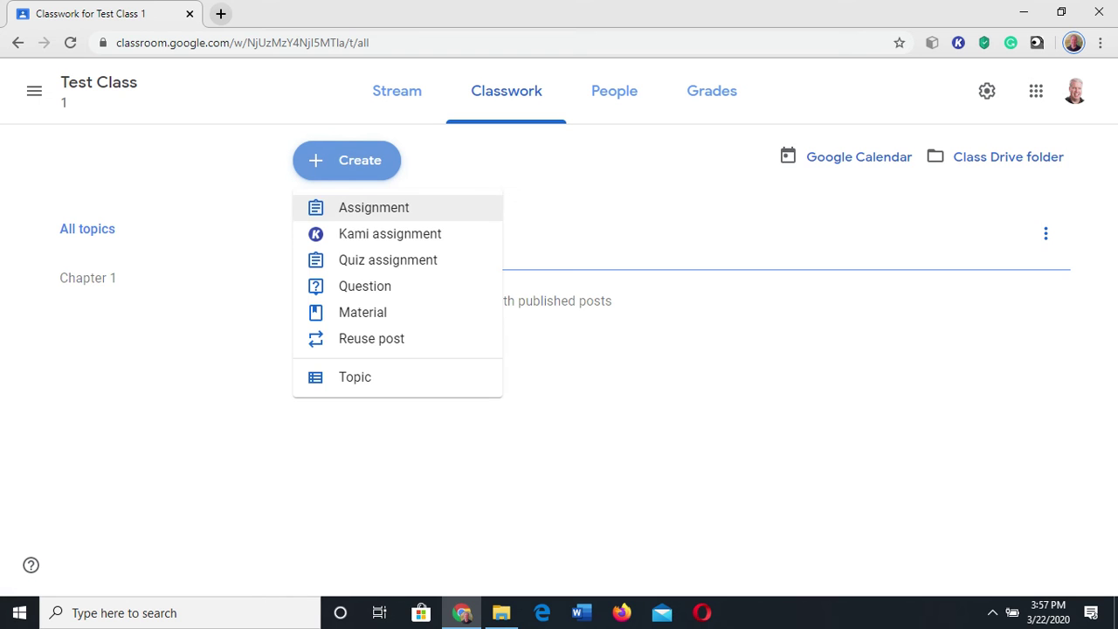
click(373, 207)
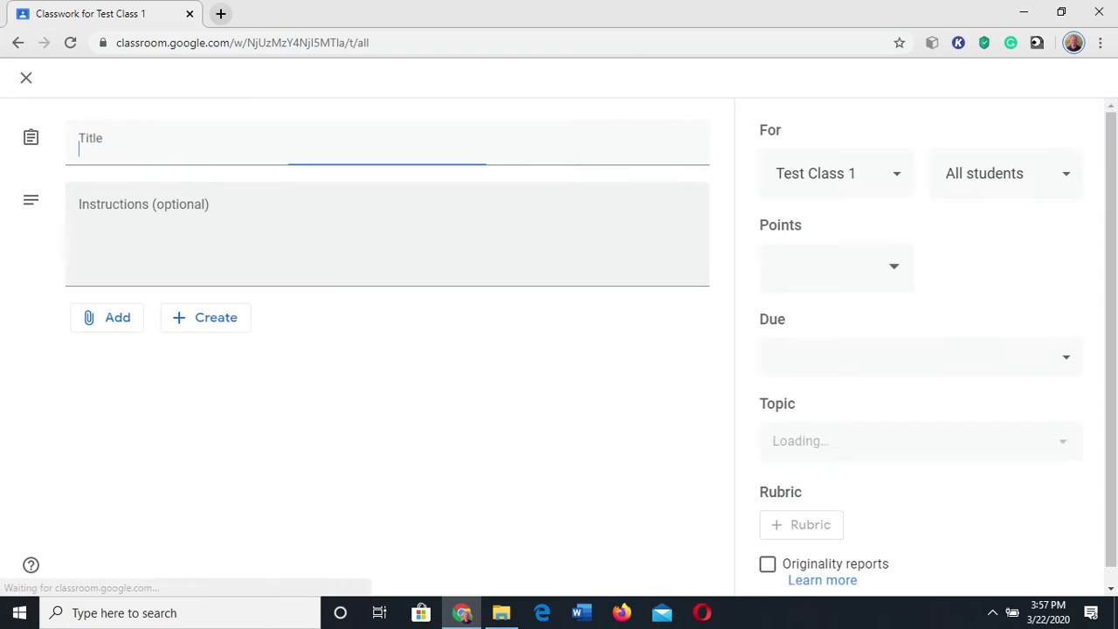
text(T)
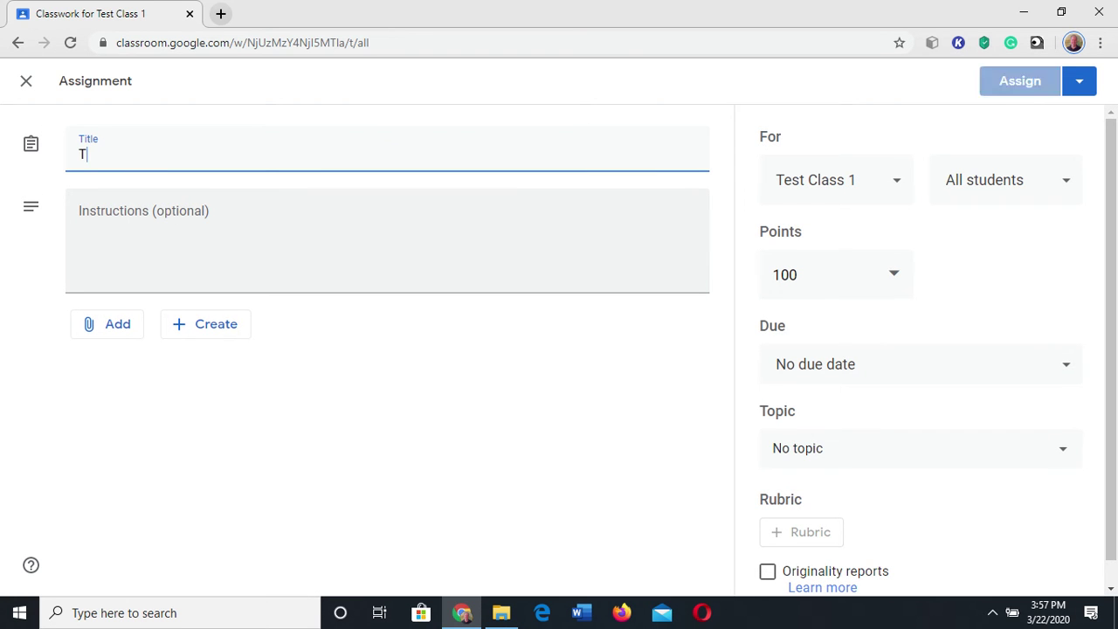
text(est a)
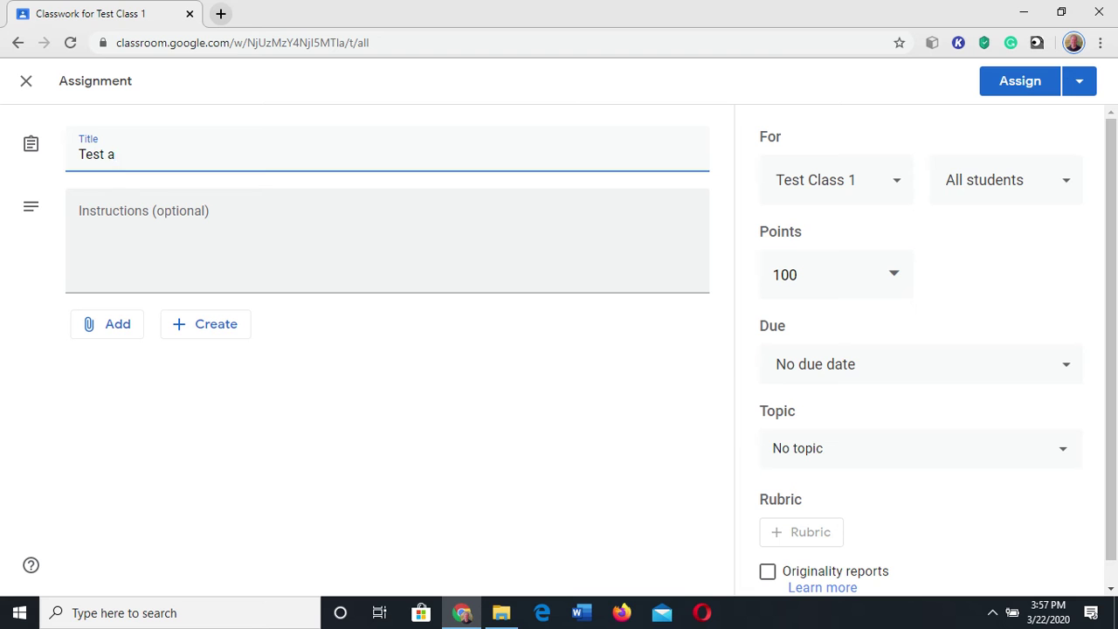
key(BackSpace)
key(Tab)
text(T)
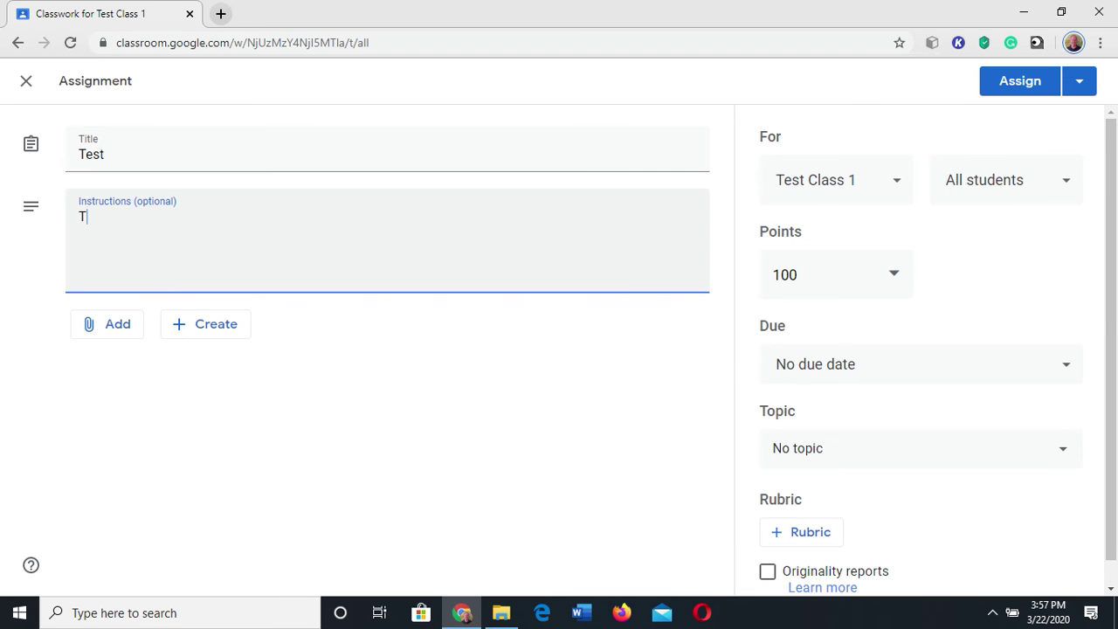
text(his is test of Google Classroom)
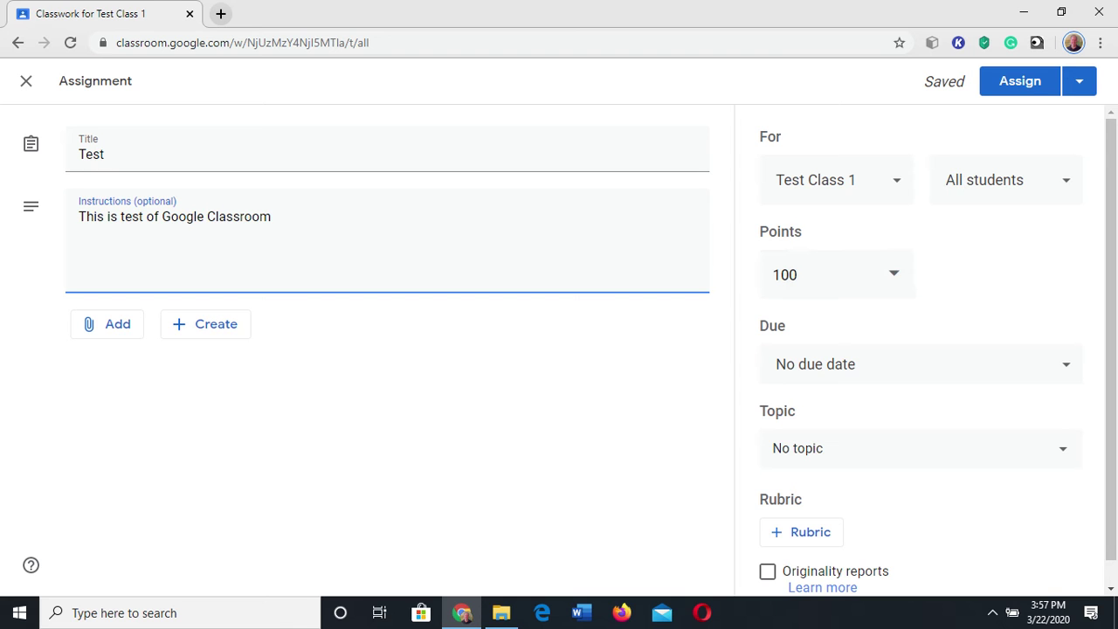
Step: Set the assignment due on Mar 24, 2020 at 11:59 PM and place it under the Chapter 1 topic
click(1065, 364)
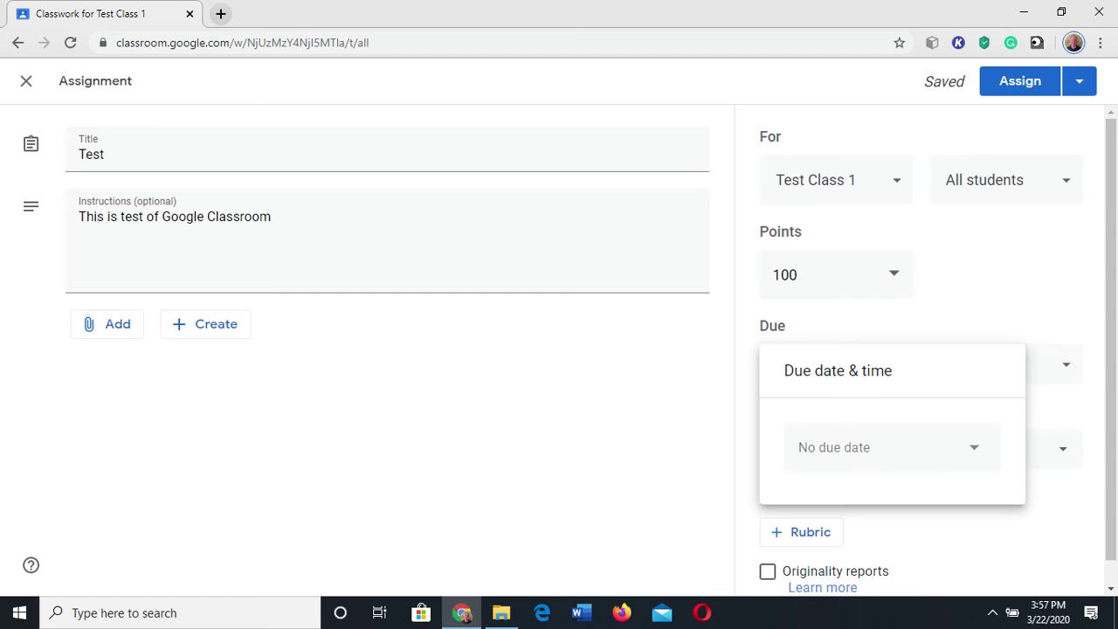
click(973, 447)
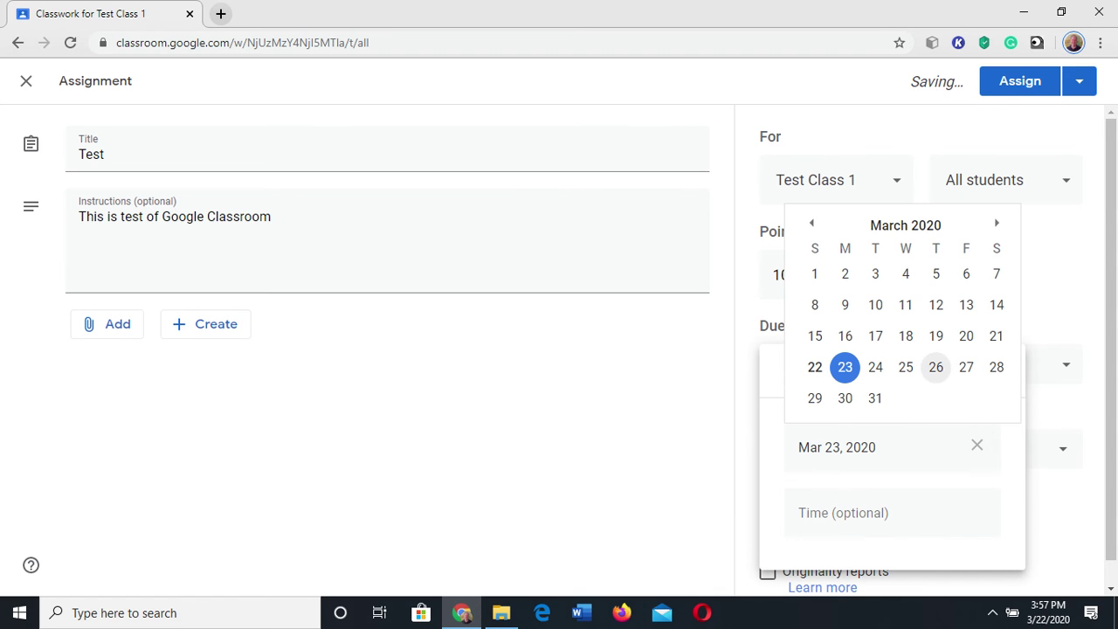
click(875, 367)
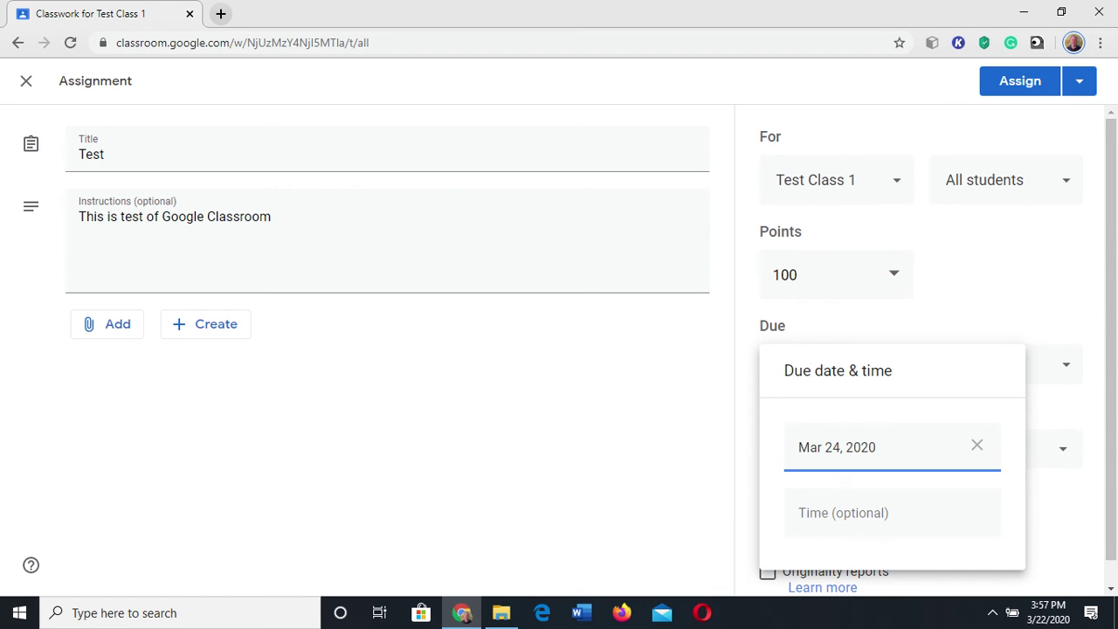
click(852, 512)
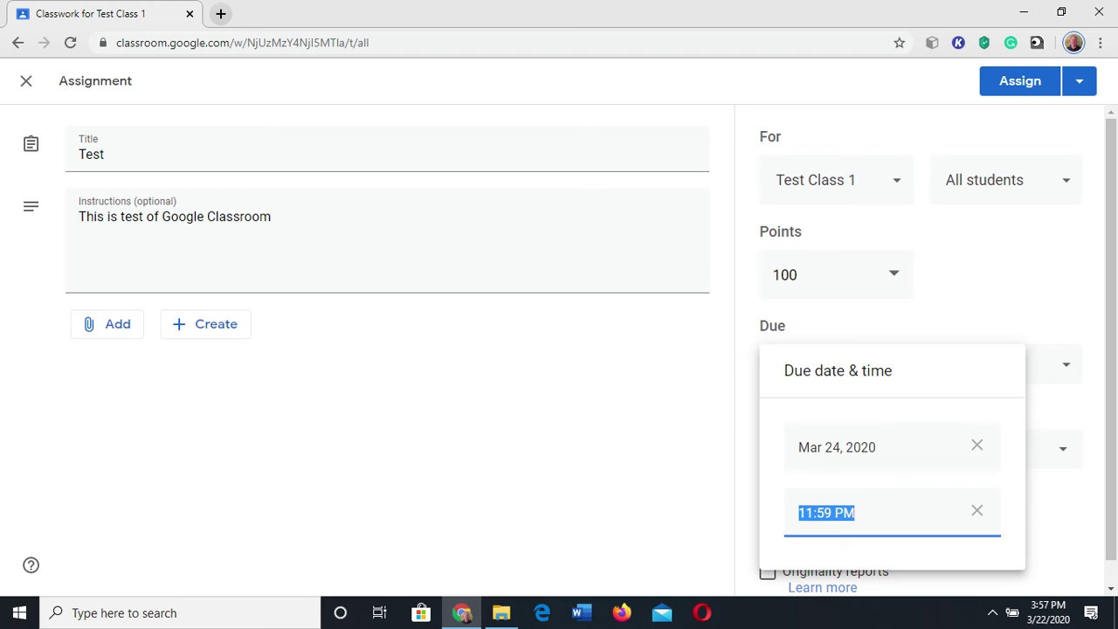
click(1053, 513)
click(1062, 448)
click(800, 549)
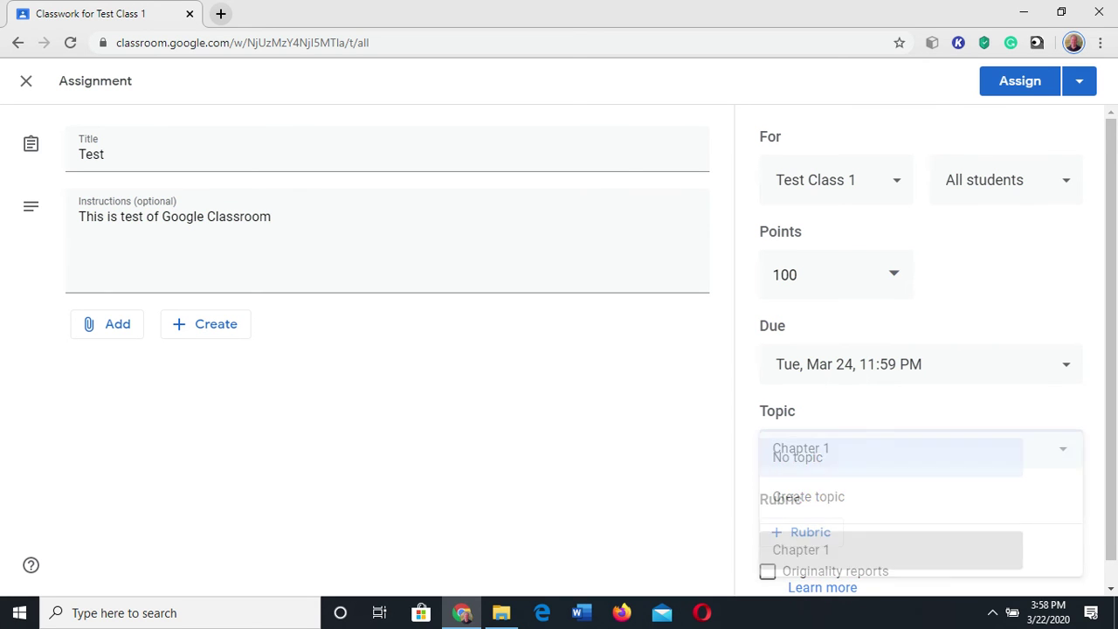
Step: Look at which students and which other classes the assignment can be given to, without changing the selection
scroll(559, 350, down, 1)
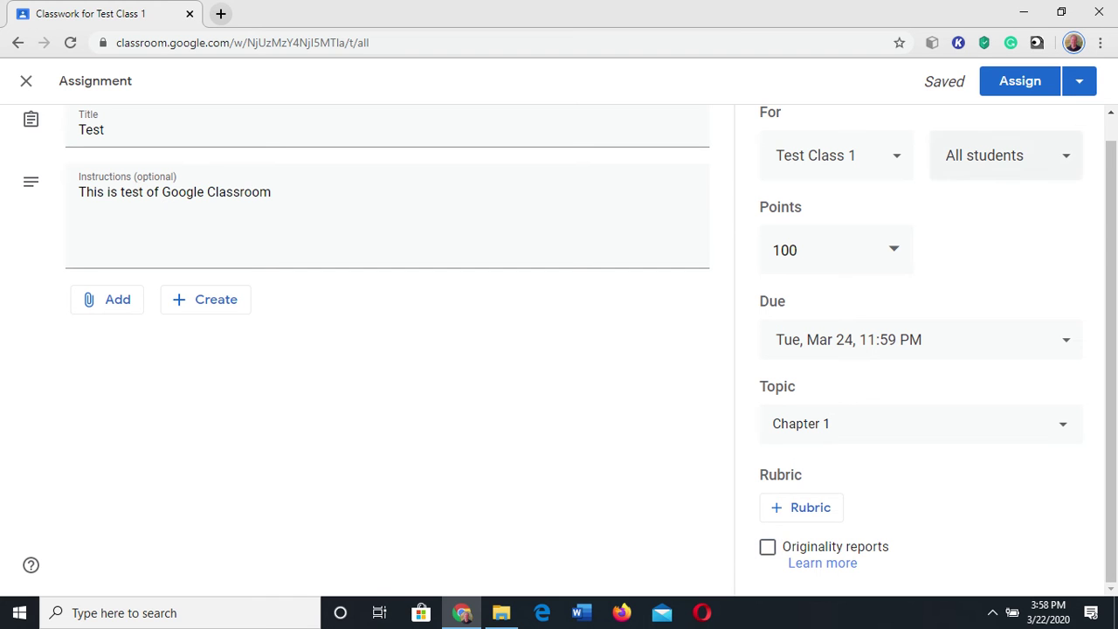
click(1063, 157)
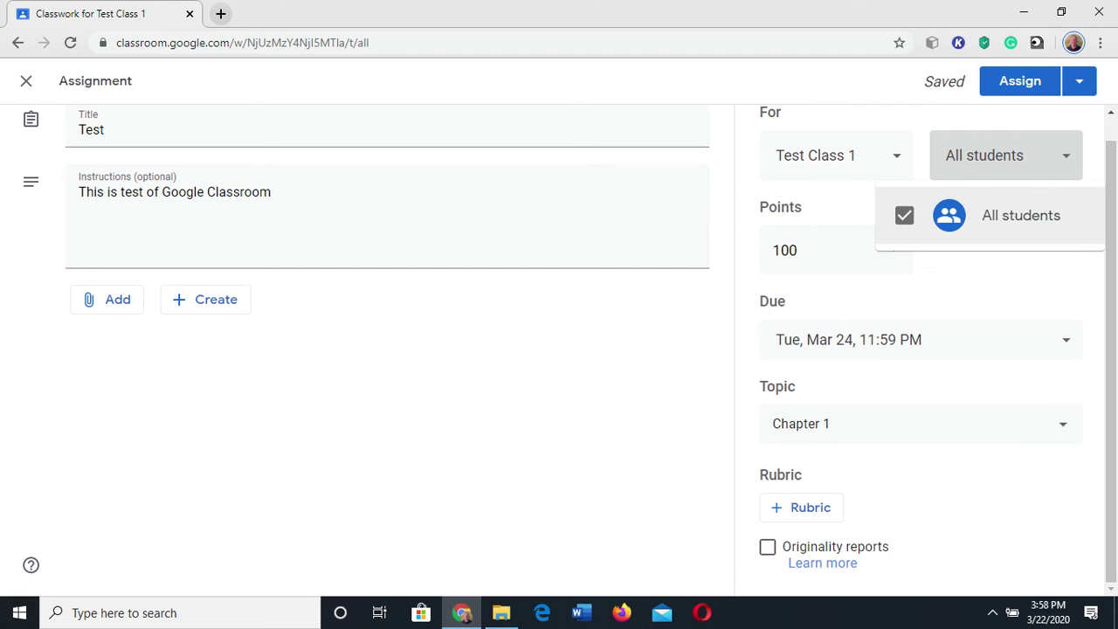
click(894, 157)
click(894, 156)
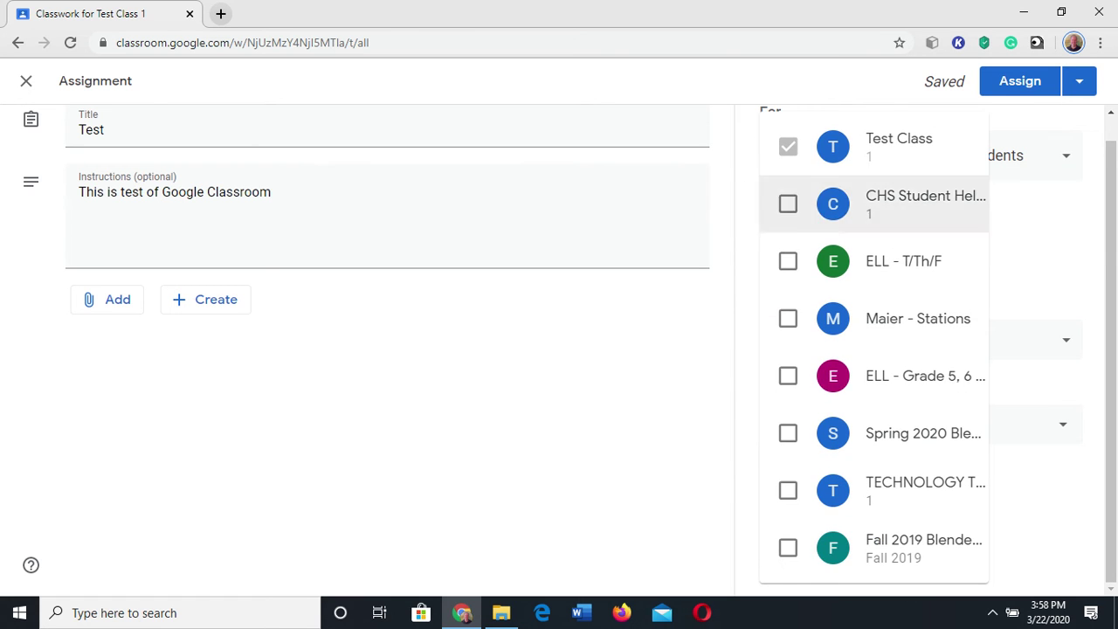
click(1018, 224)
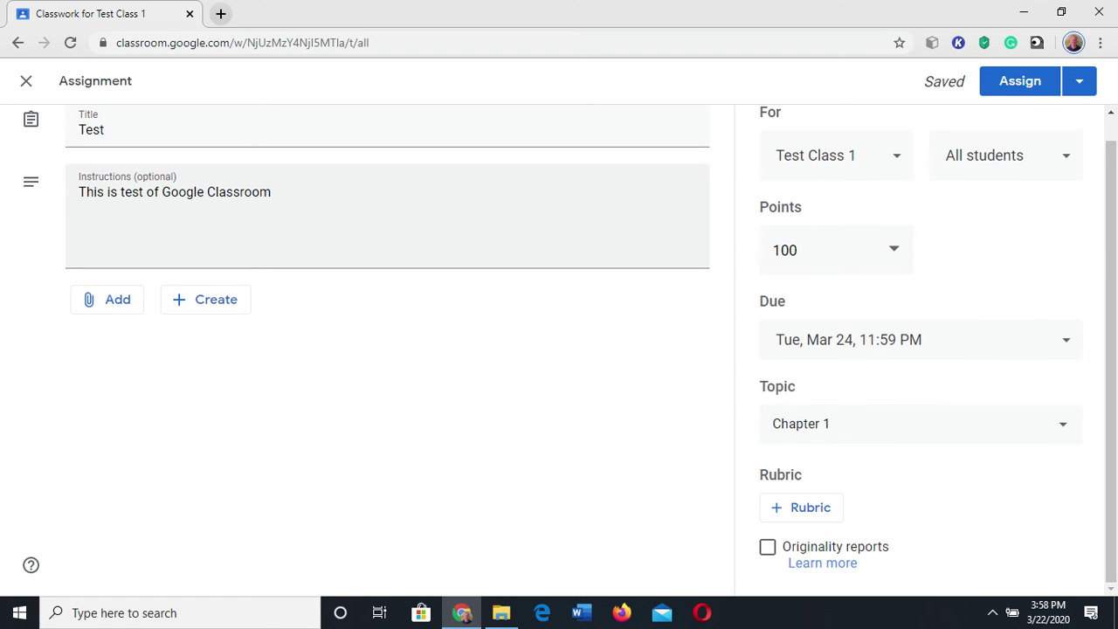
Step: View the My Drive and Upload sources for attaching a Google Drive file to the assignment, and close the file picker
scroll(384, 245, up, 1)
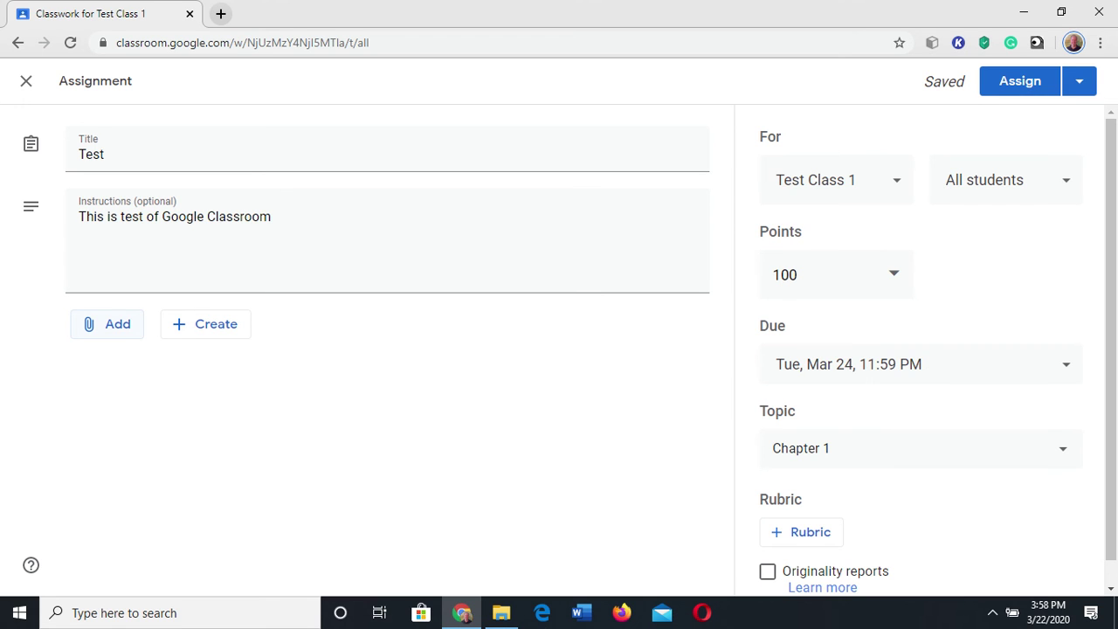
click(106, 324)
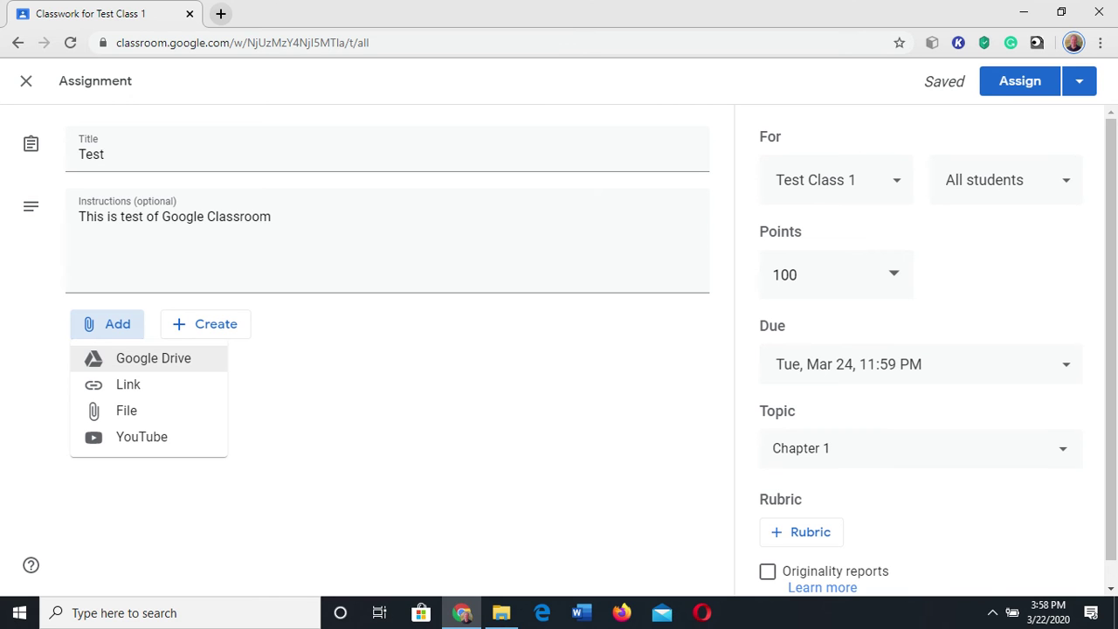
click(153, 358)
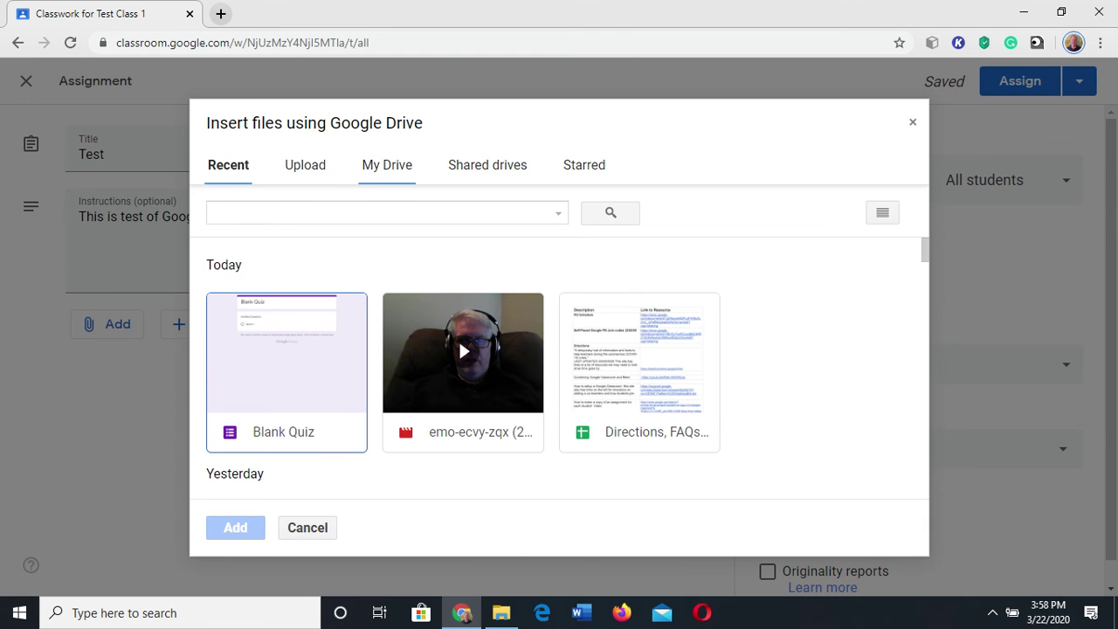
click(387, 165)
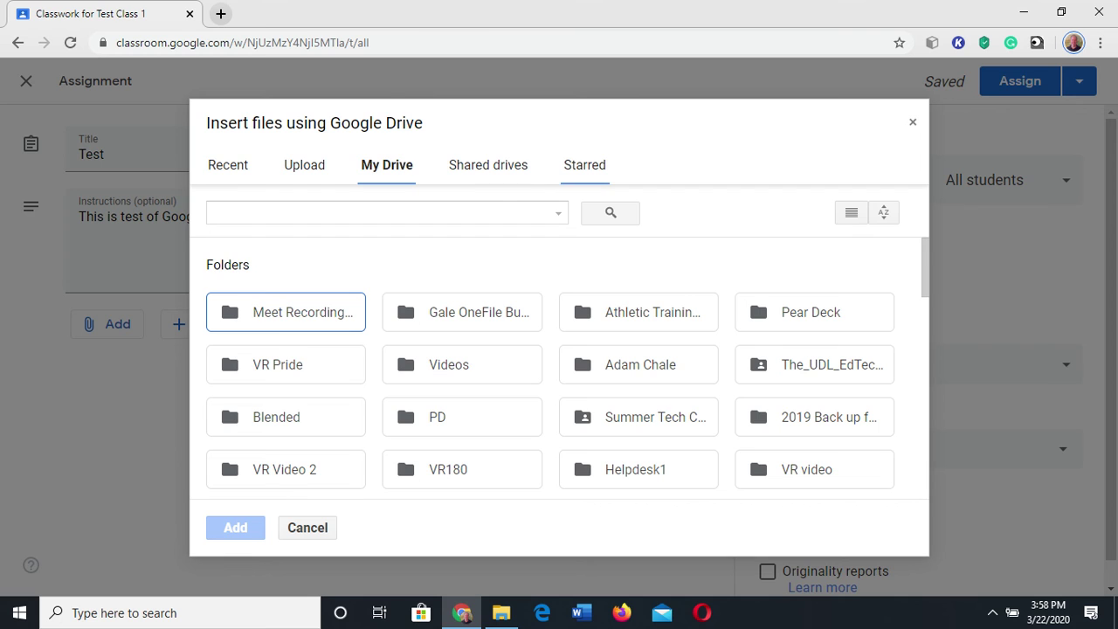
click(304, 165)
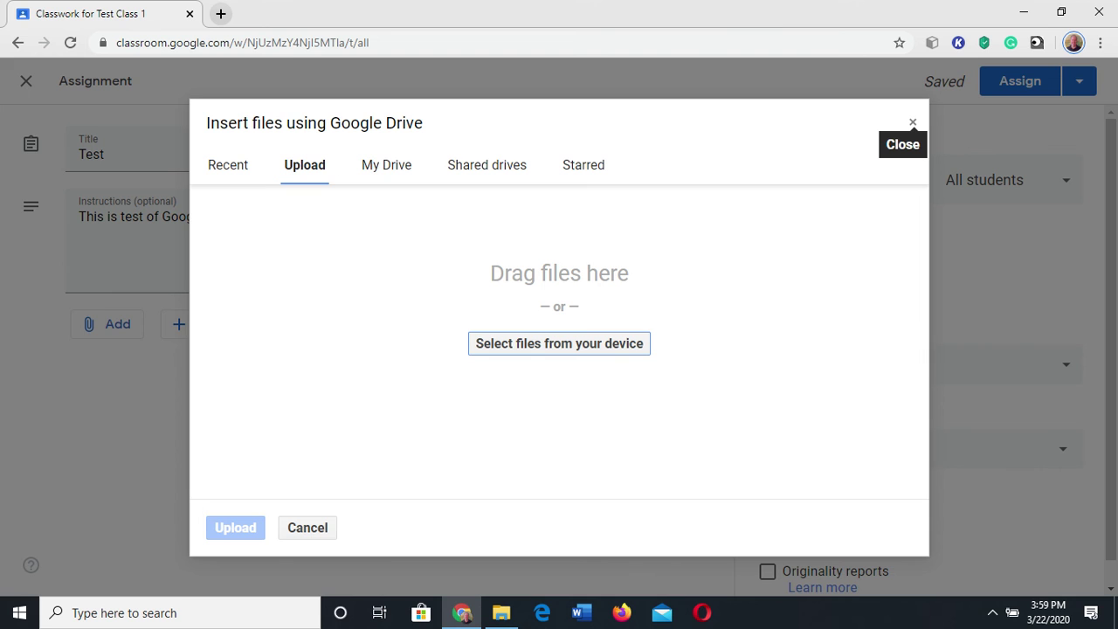
click(912, 123)
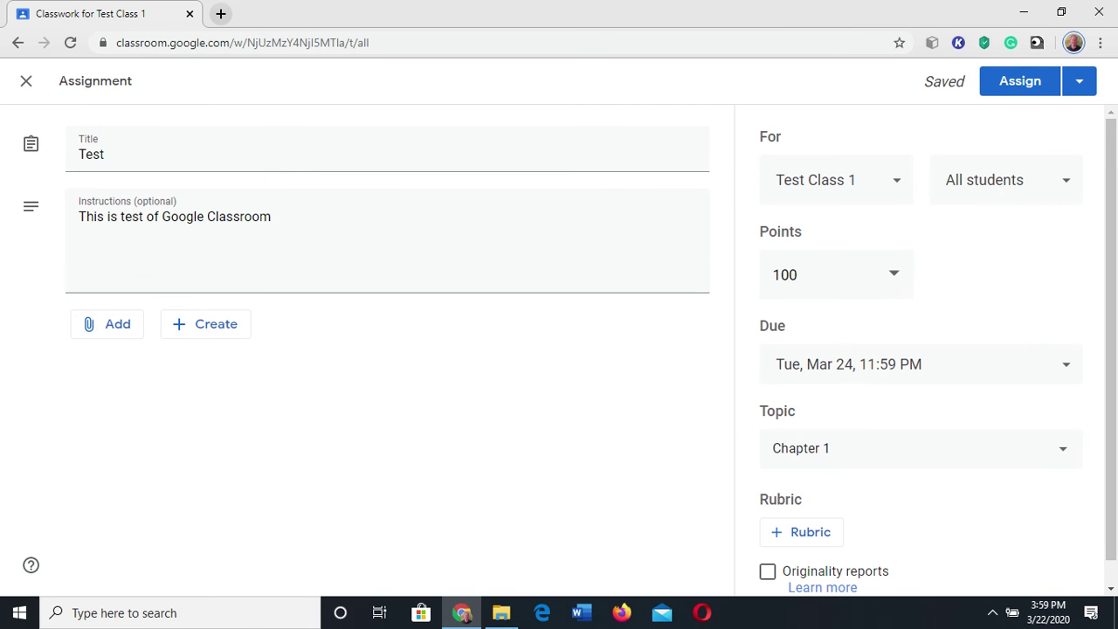
Step: Look at the form for attaching a link to the assignment and cancel it
click(107, 324)
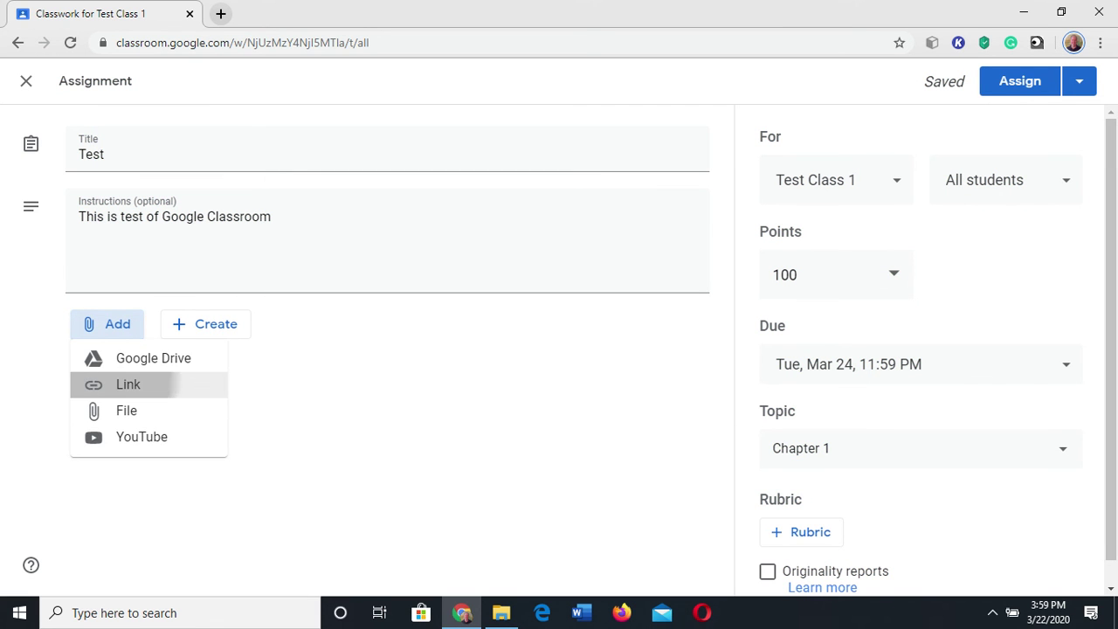
click(122, 384)
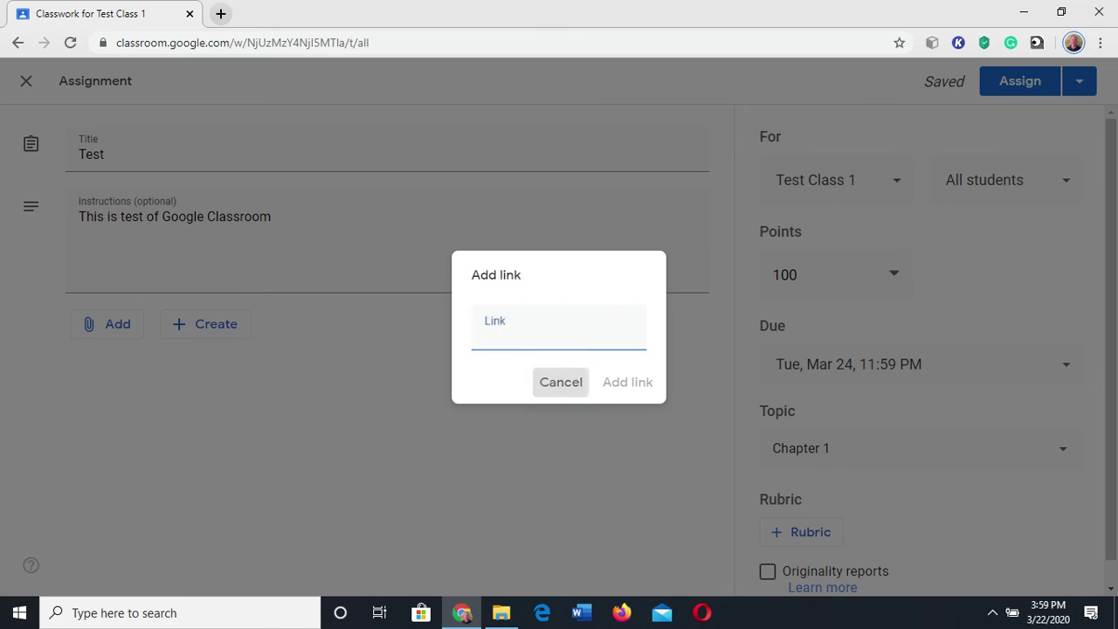
click(560, 381)
Step: Search YouTube for boats videos to attach, select the Wave BANGERS & Bow STUFFERS video, and cancel the insertion
click(107, 324)
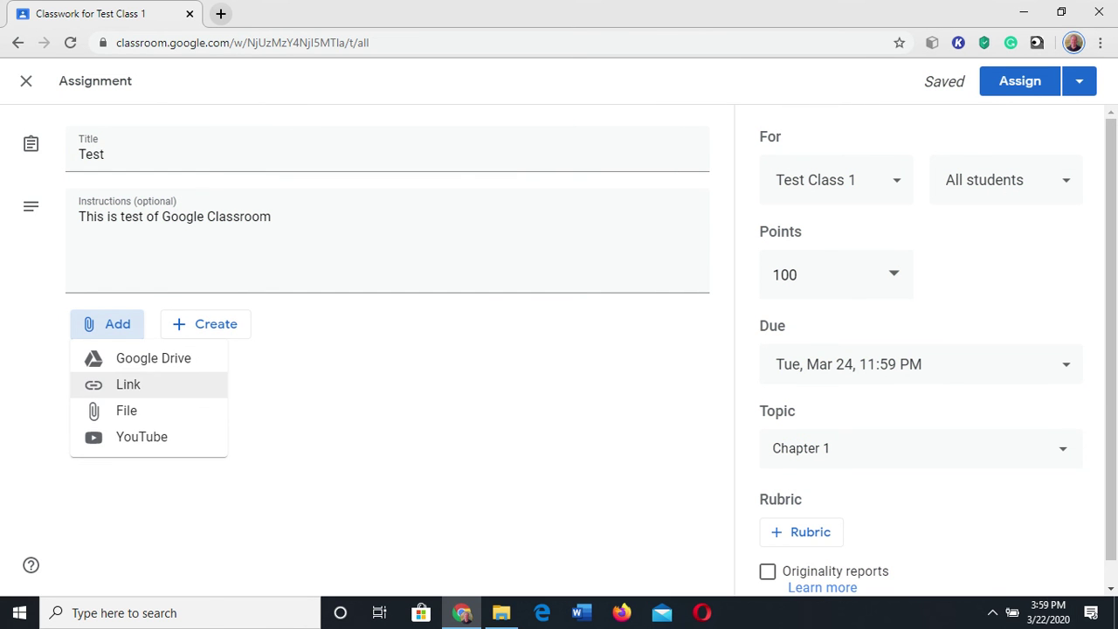
click(142, 437)
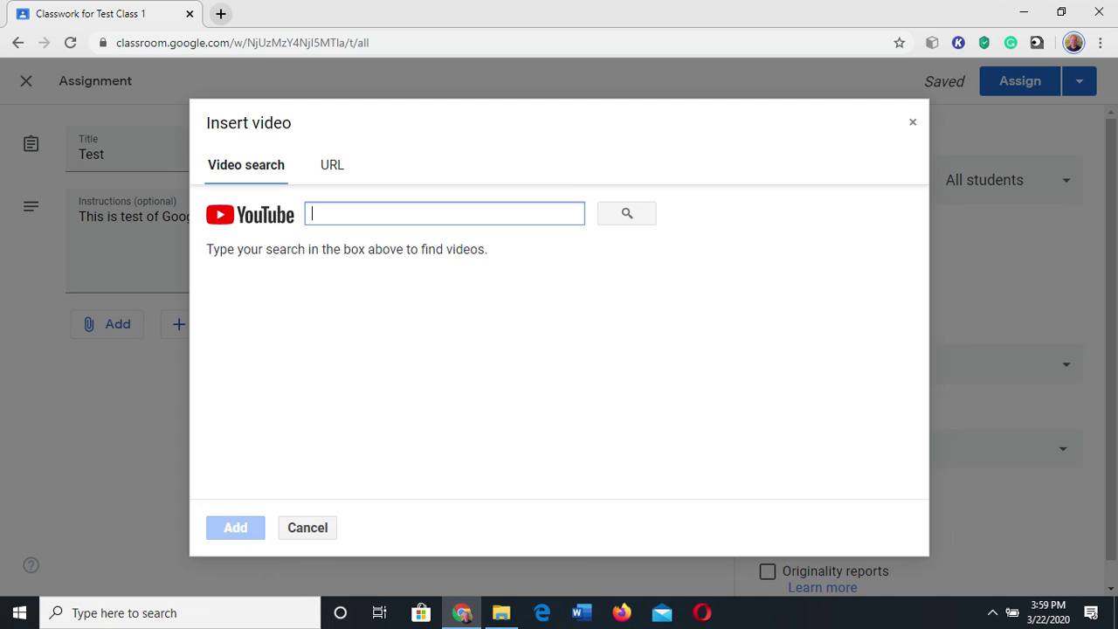
text(boats)
key(Return)
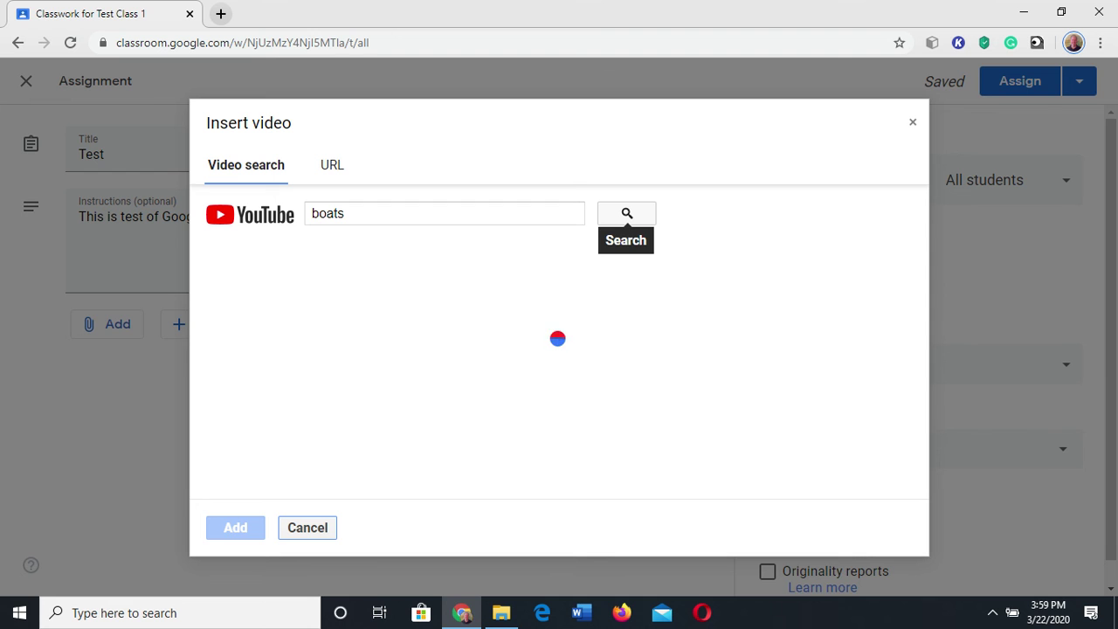
click(553, 289)
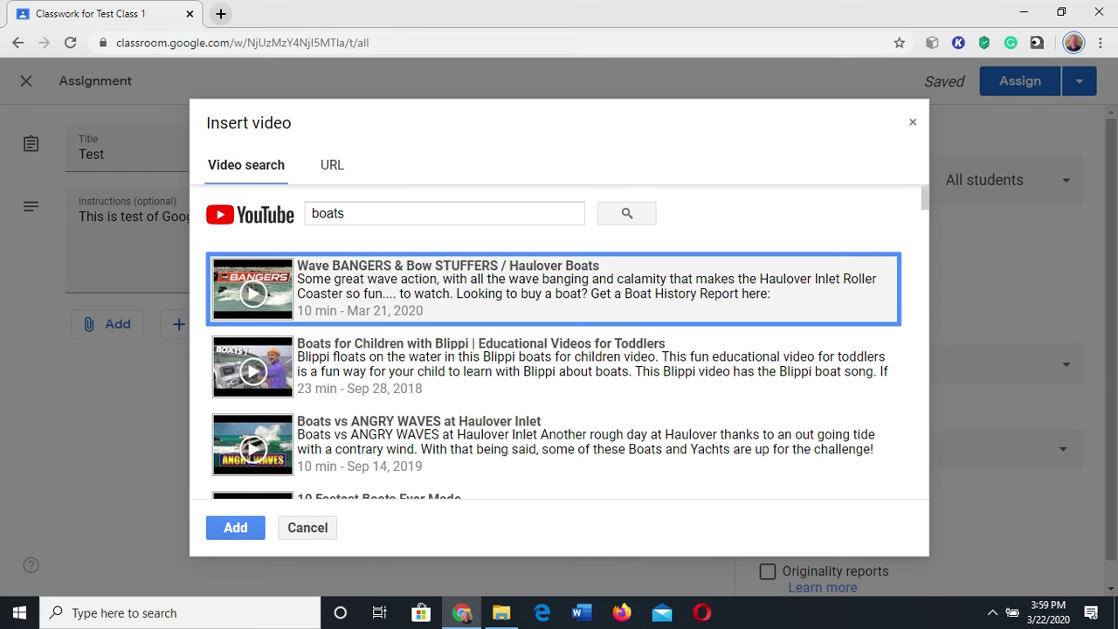
click(308, 527)
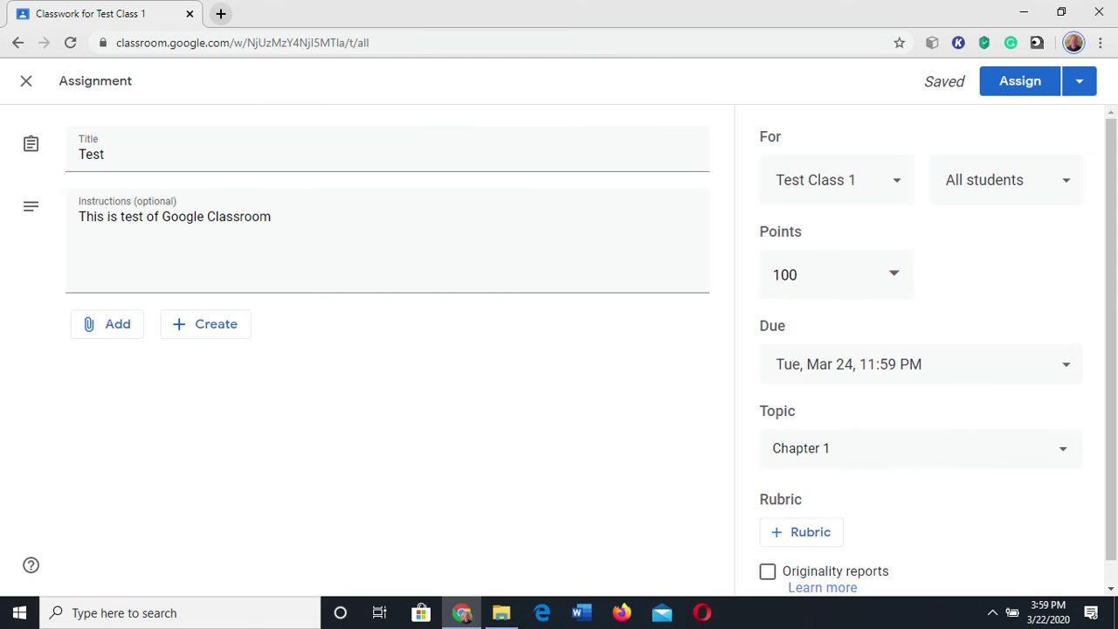
Step: Look at how to attach a file from the computer, cancelling the file selection and closing the upload dialog
click(107, 324)
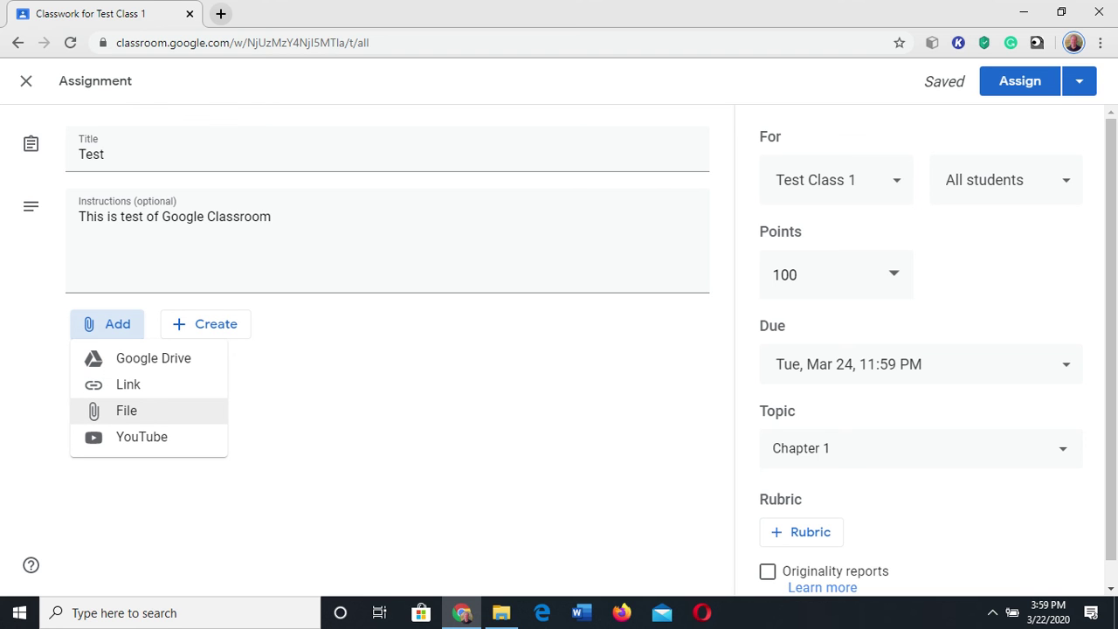
click(127, 410)
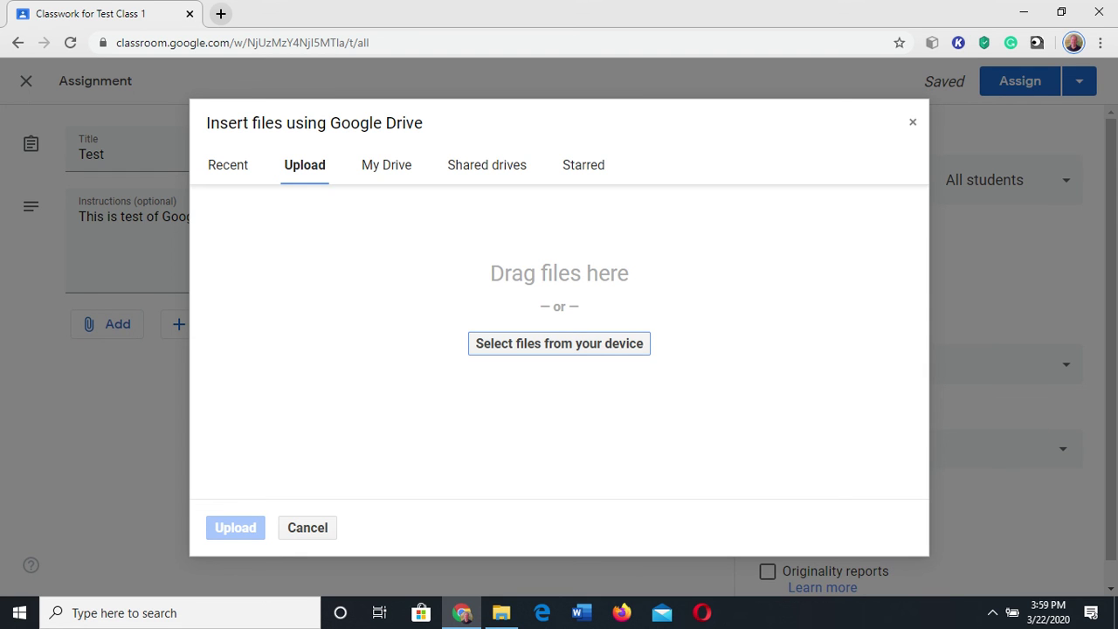
click(559, 343)
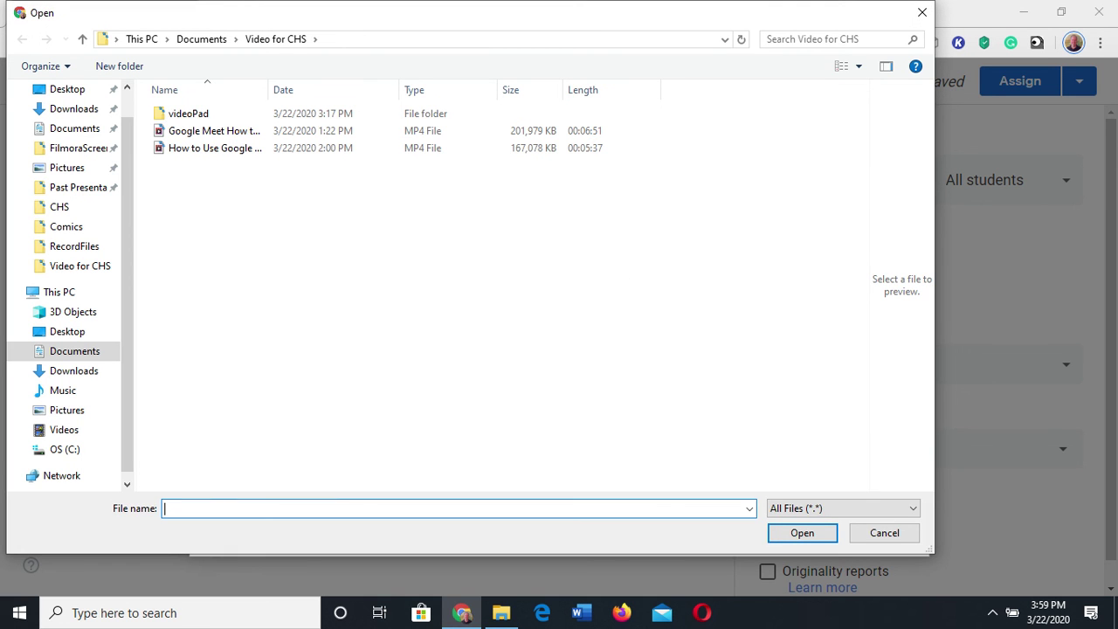
click(884, 532)
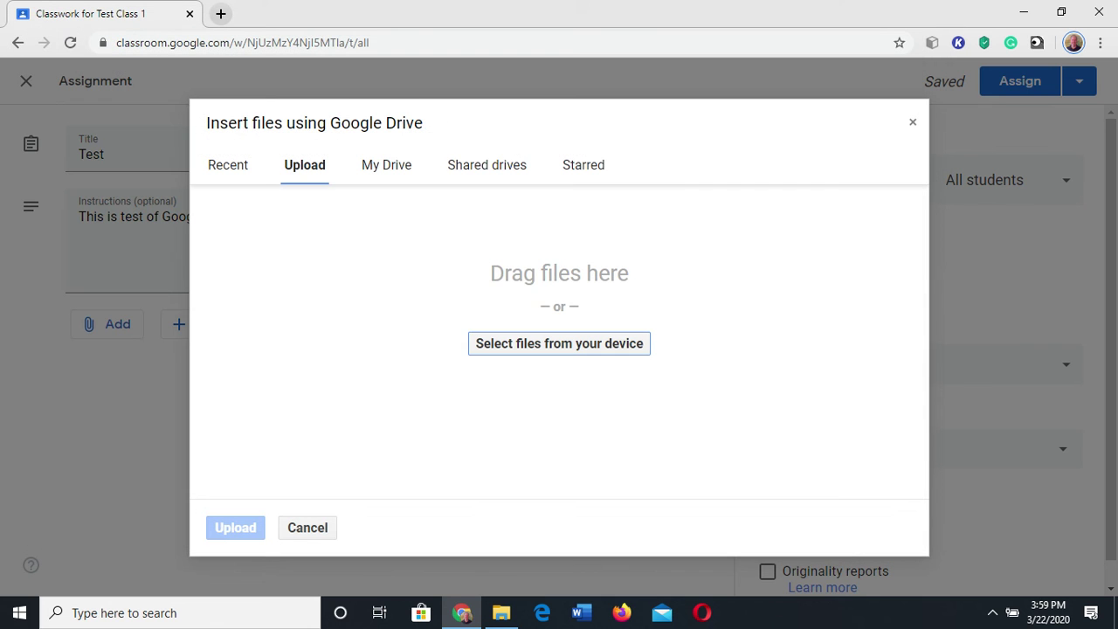
key(Escape)
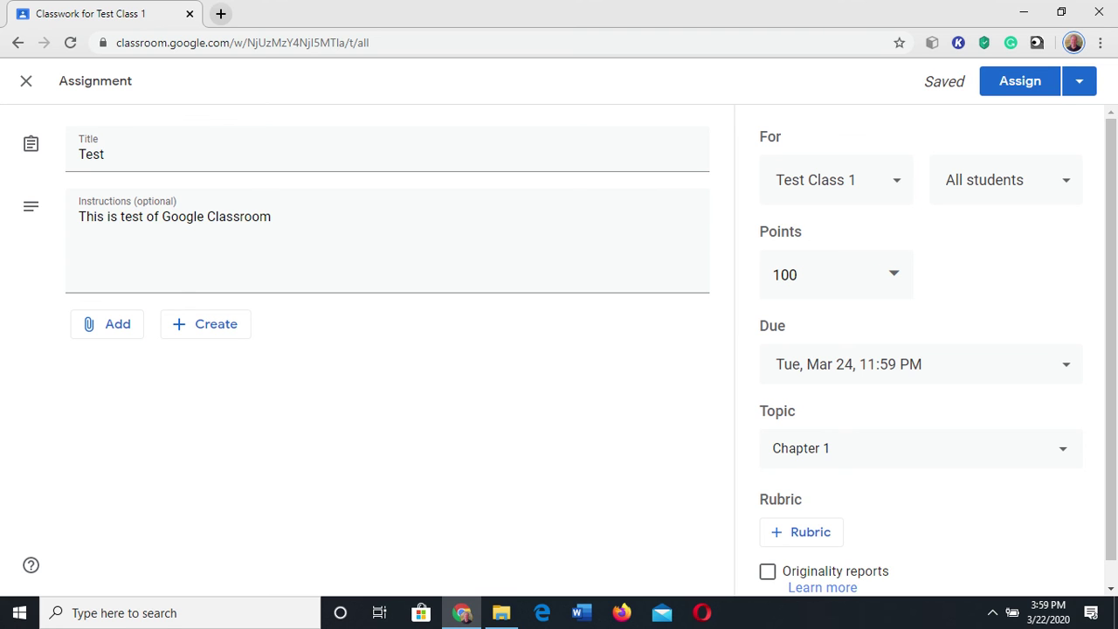
Step: Add a blank line below the instructions and assign the Test assignment to Test Class 1, viewing the other posting options first
click(304, 218)
key(Return)
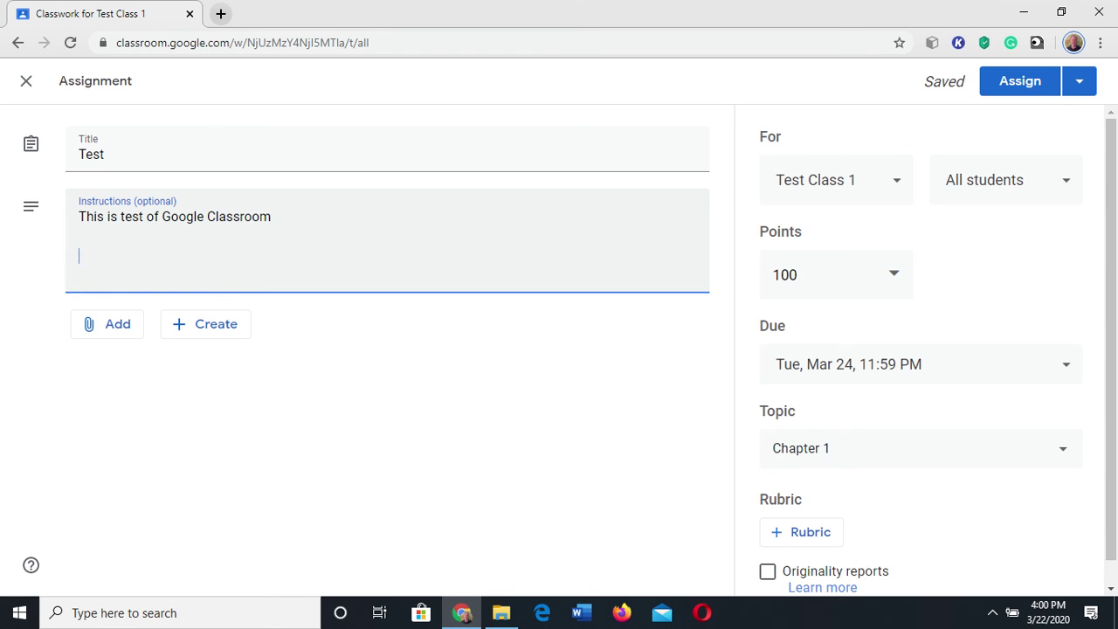
click(1079, 81)
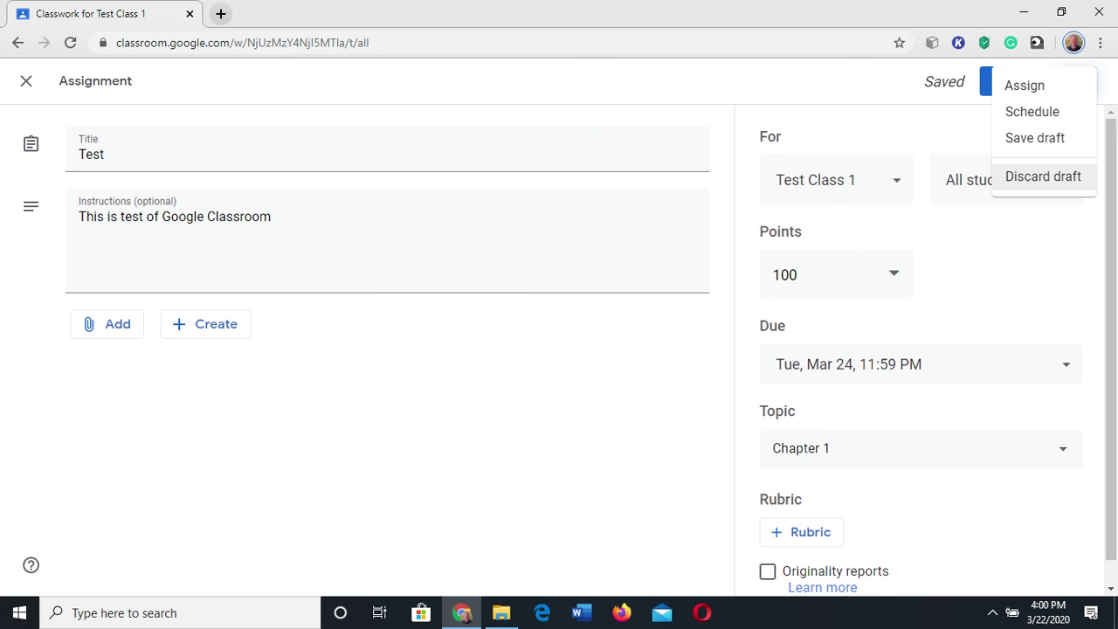
click(986, 82)
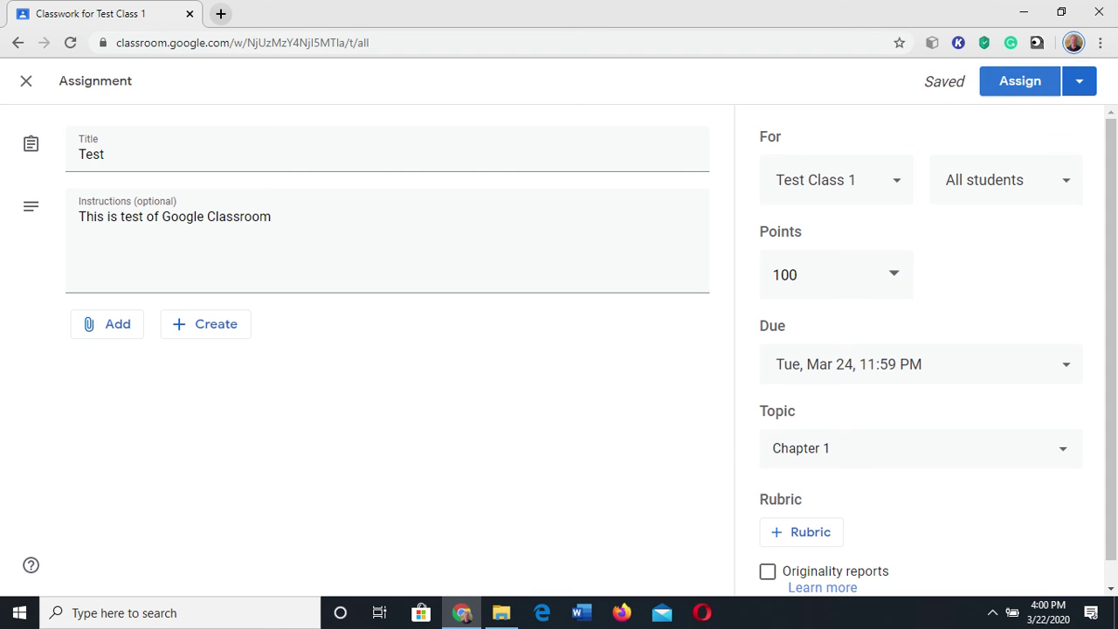
click(986, 82)
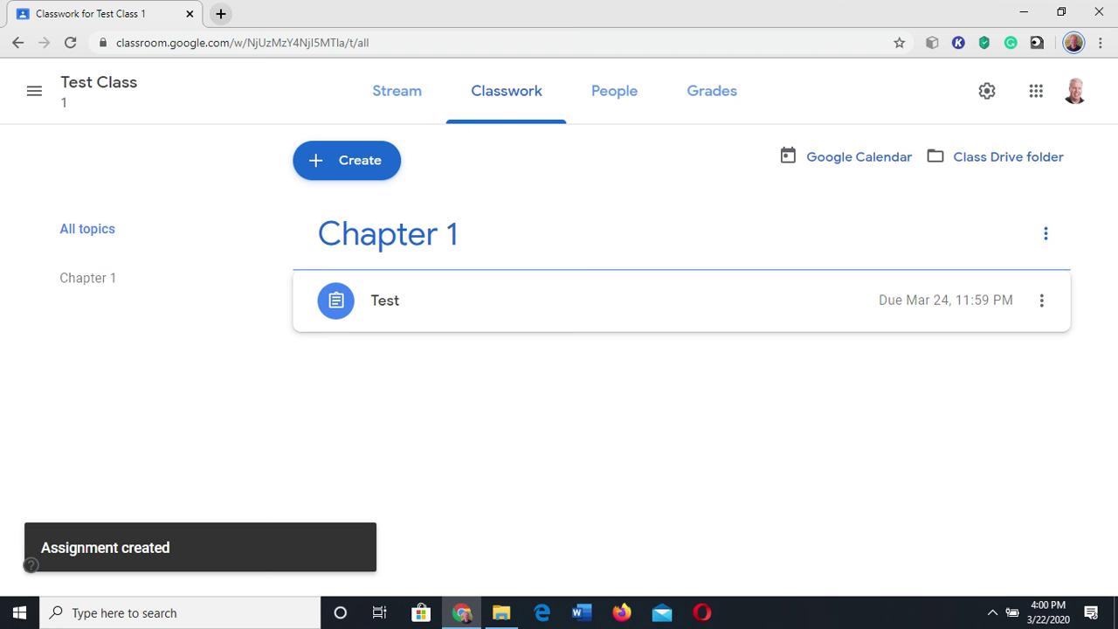
Step: View the management options for the posted Test assignment and expand its details under Chapter 1
click(1041, 299)
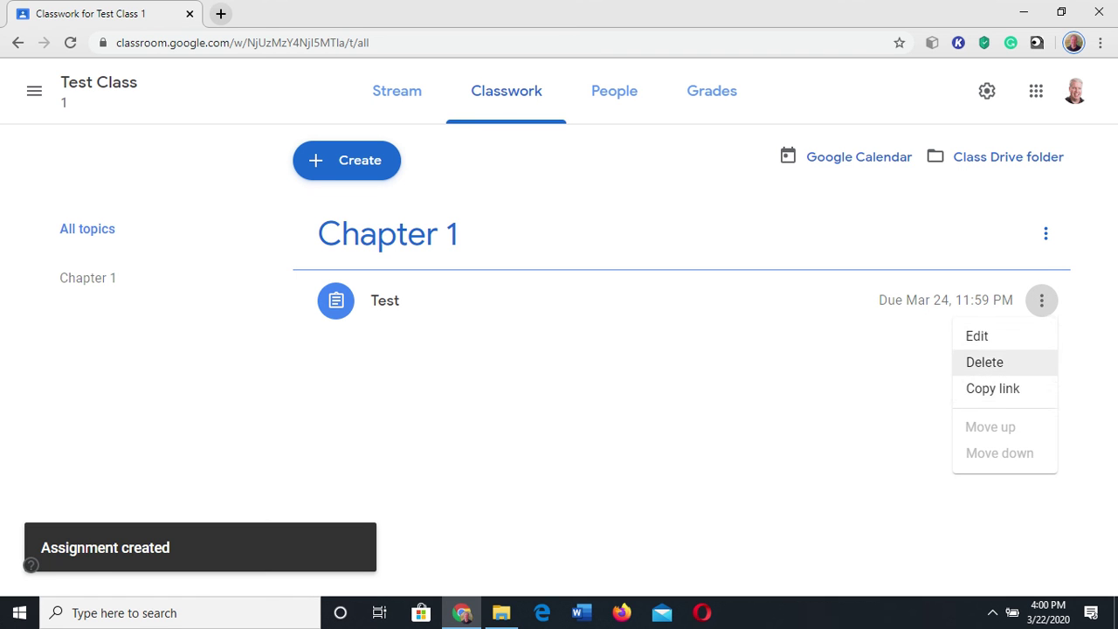
click(681, 300)
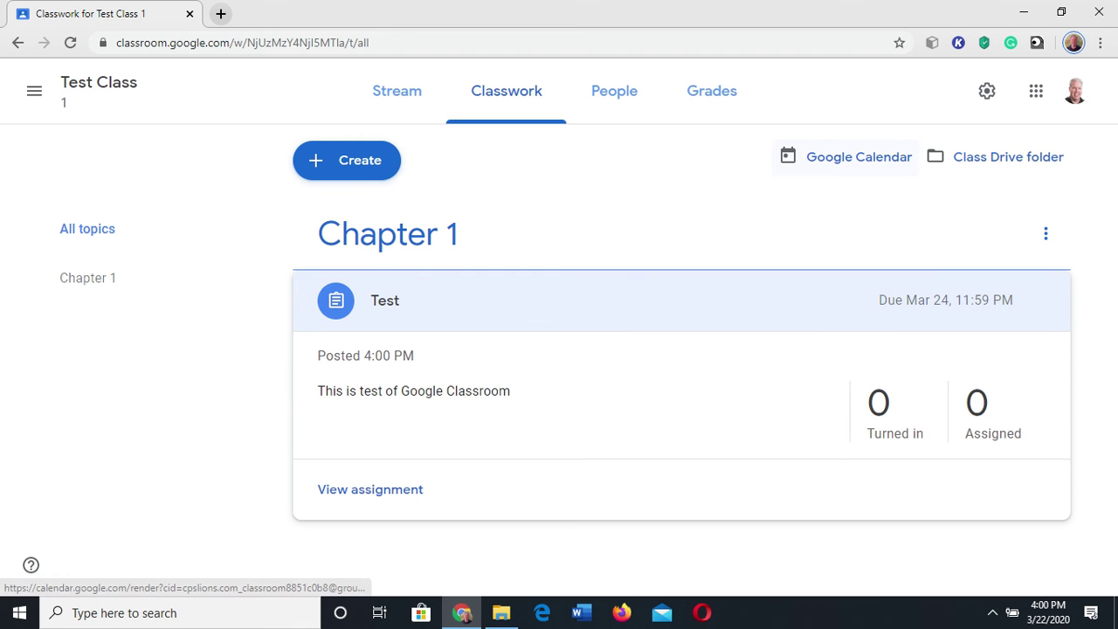
Step: View the assignment's due date in the class's Google Calendar and return to the Classwork page by closing the calendar
click(844, 157)
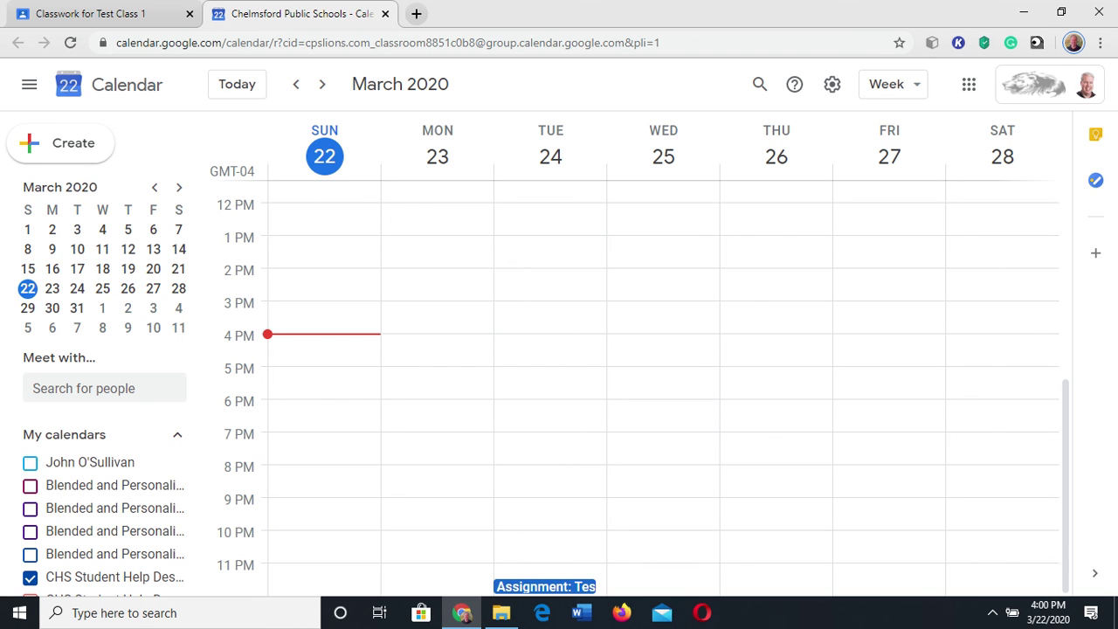
click(385, 13)
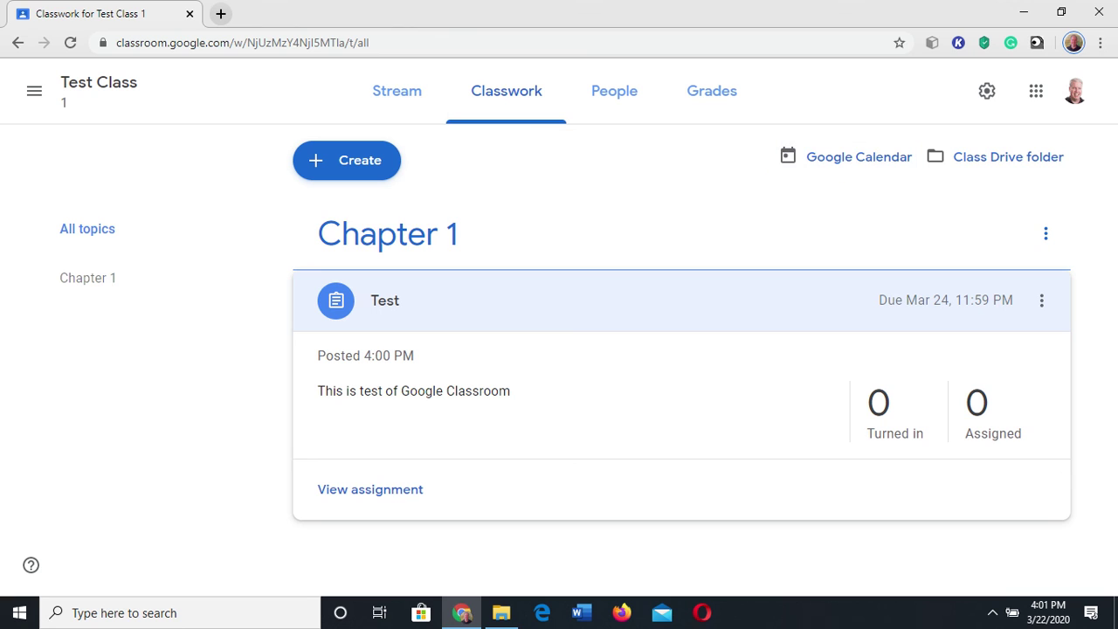